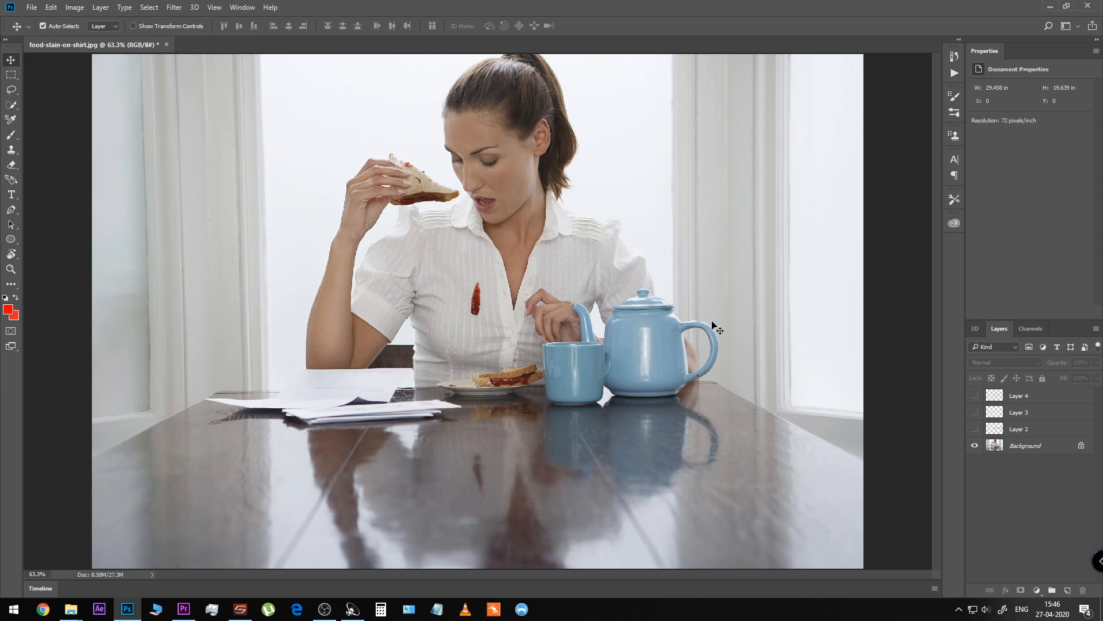
# - Show the blue line on Layer 2 and examine the shirt fabric, ketchup stain and face at 200% zoom before returning to the full image
pyautogui.click(975, 429)
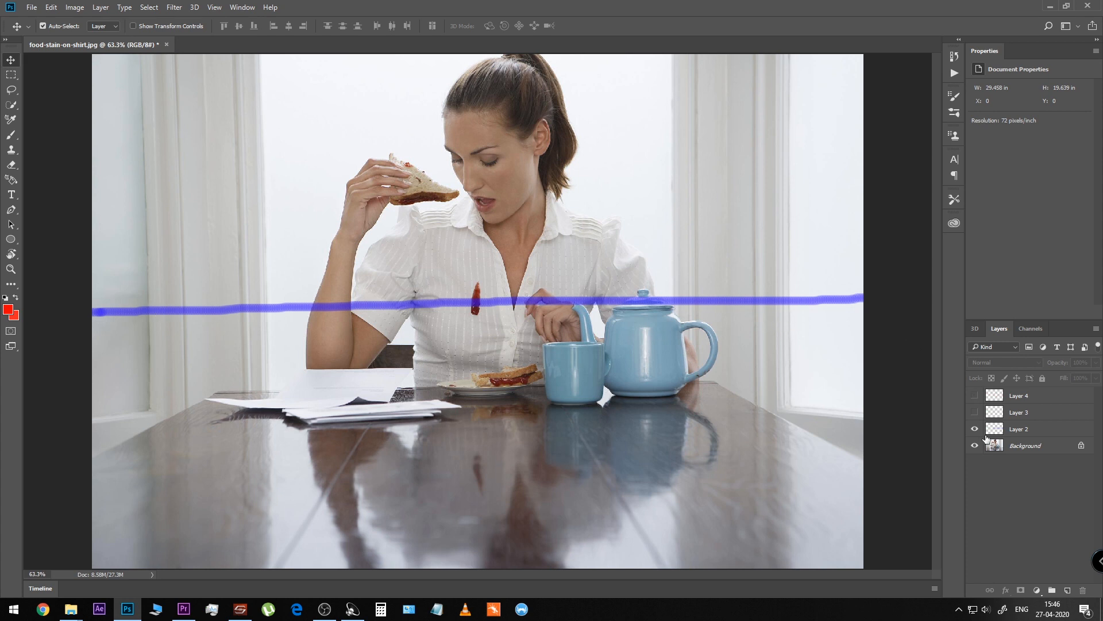
pyautogui.click(11, 268)
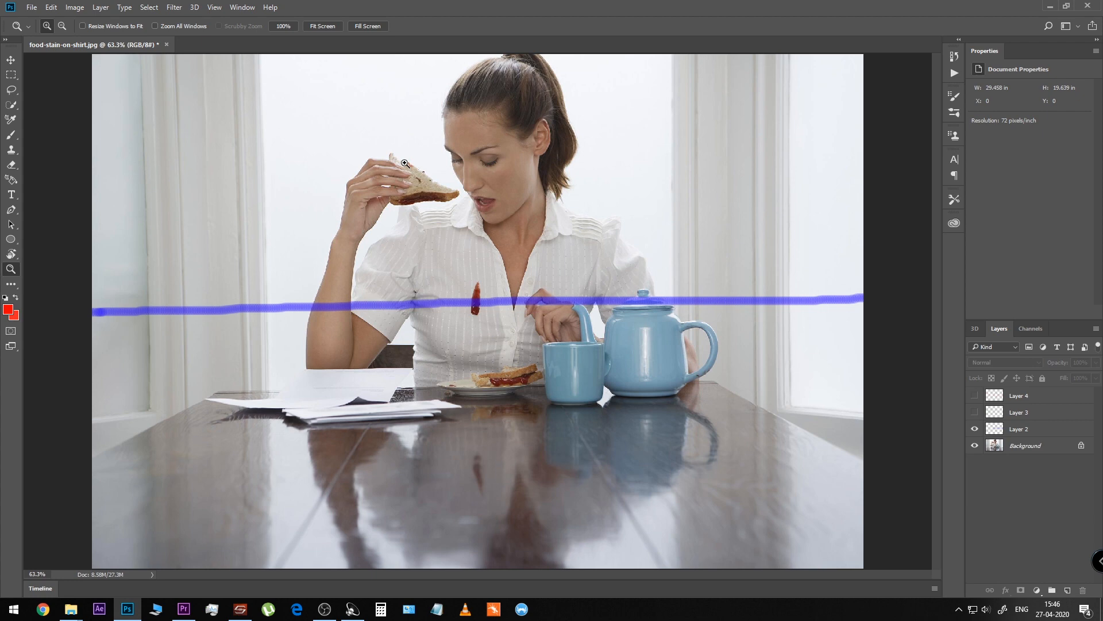
pyautogui.click(454, 240)
pyautogui.click(453, 236)
pyautogui.click(432, 222)
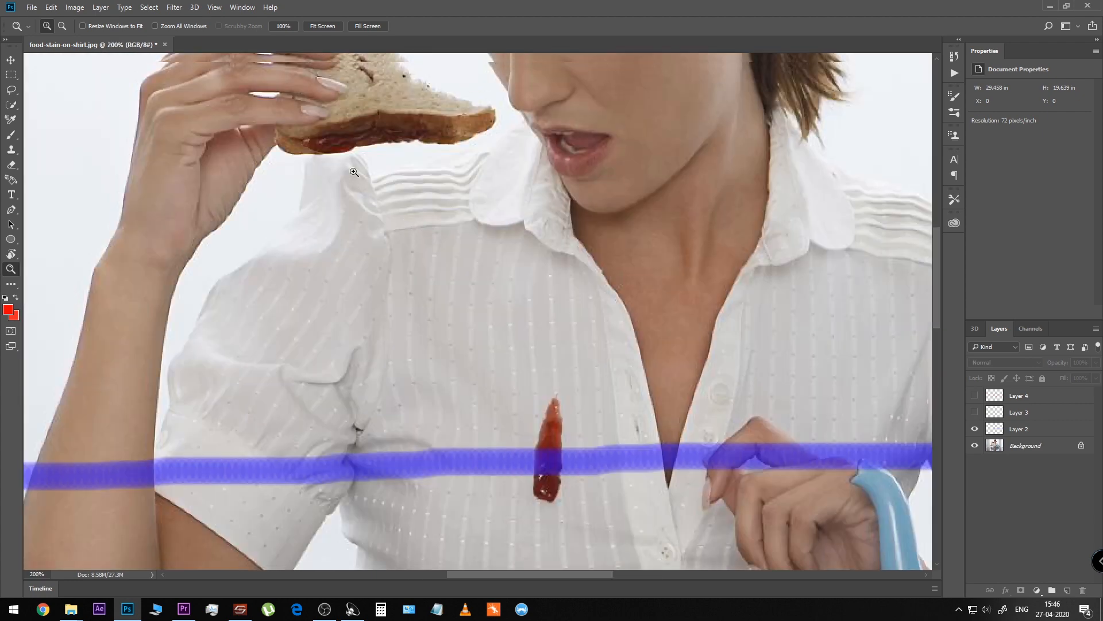
pyautogui.scroll(1, 354, 172)
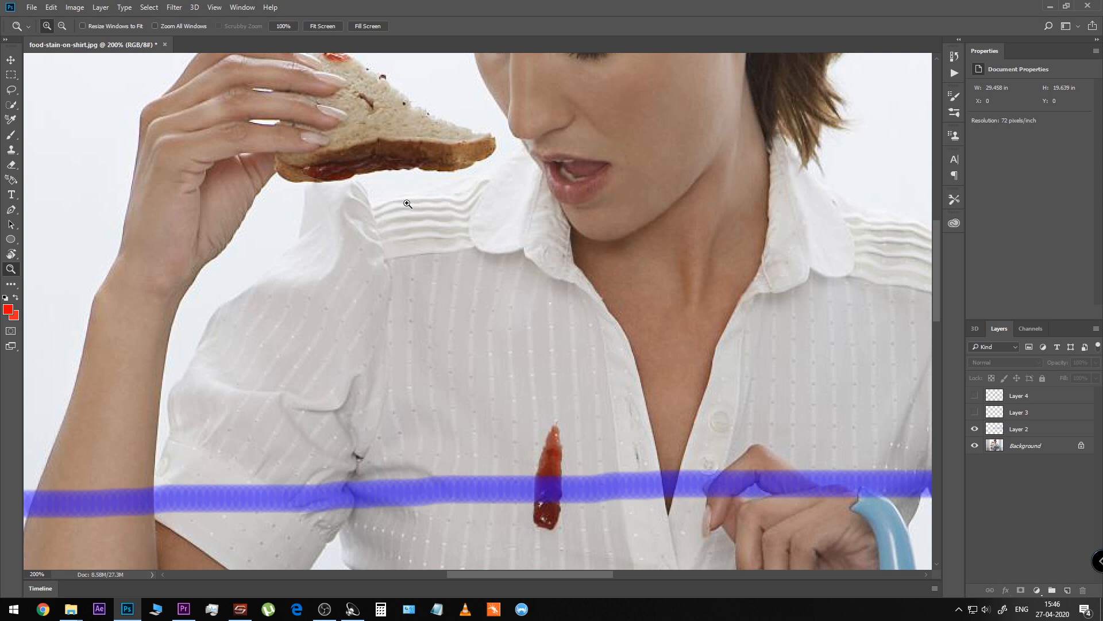
pyautogui.scroll(-2, 482, 284)
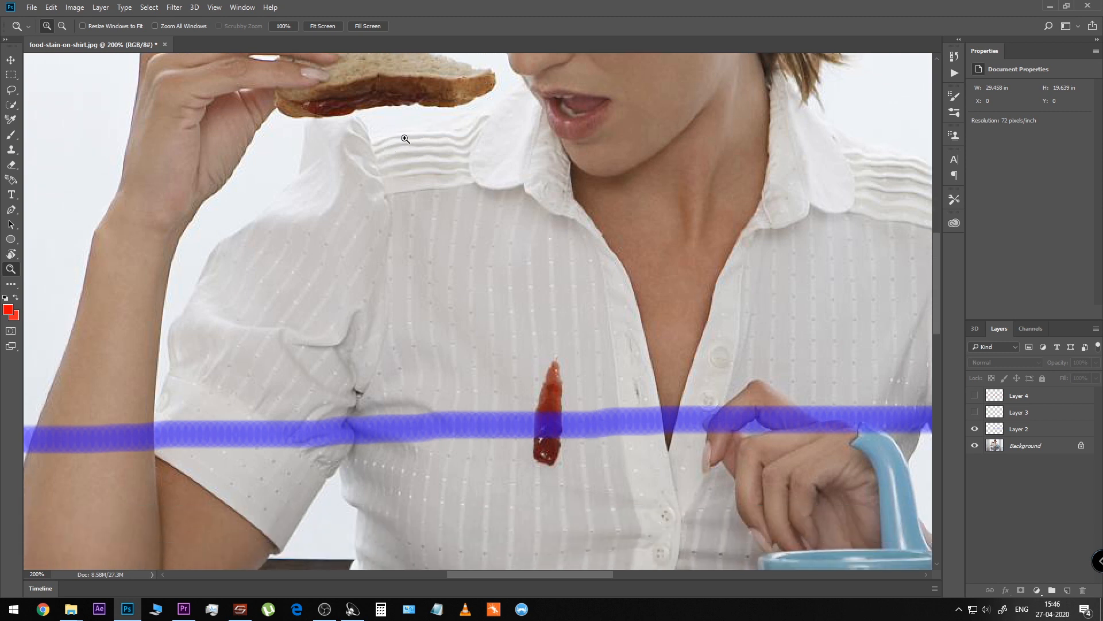
pyautogui.scroll(-1, 425, 144)
pyautogui.scroll(7, 480, 141)
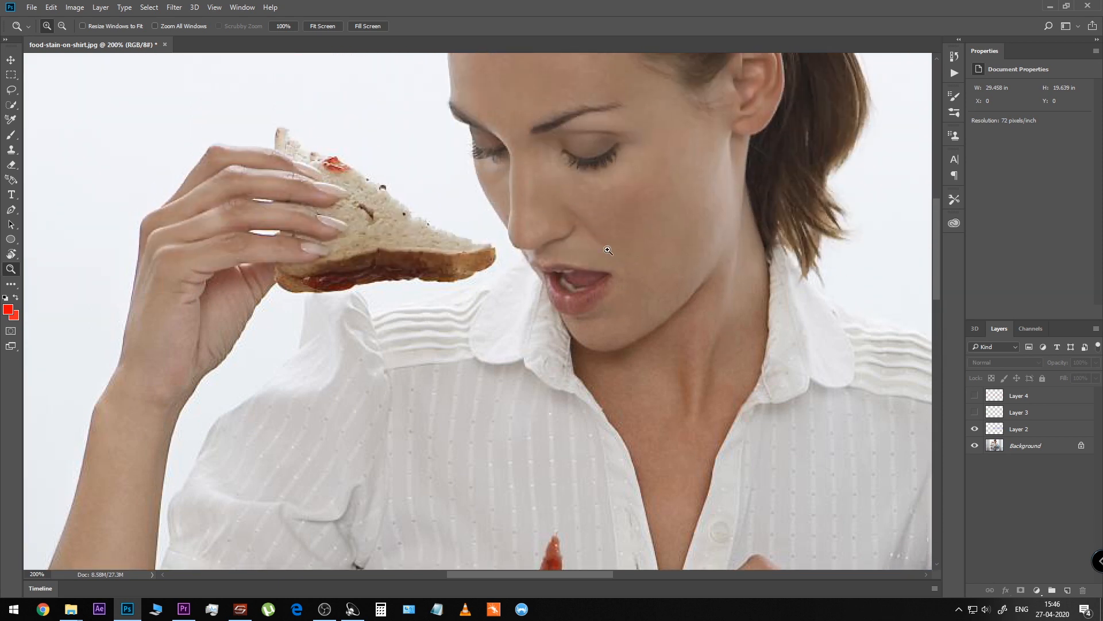
pyautogui.scroll(2, 604, 173)
pyautogui.scroll(-10, 617, 169)
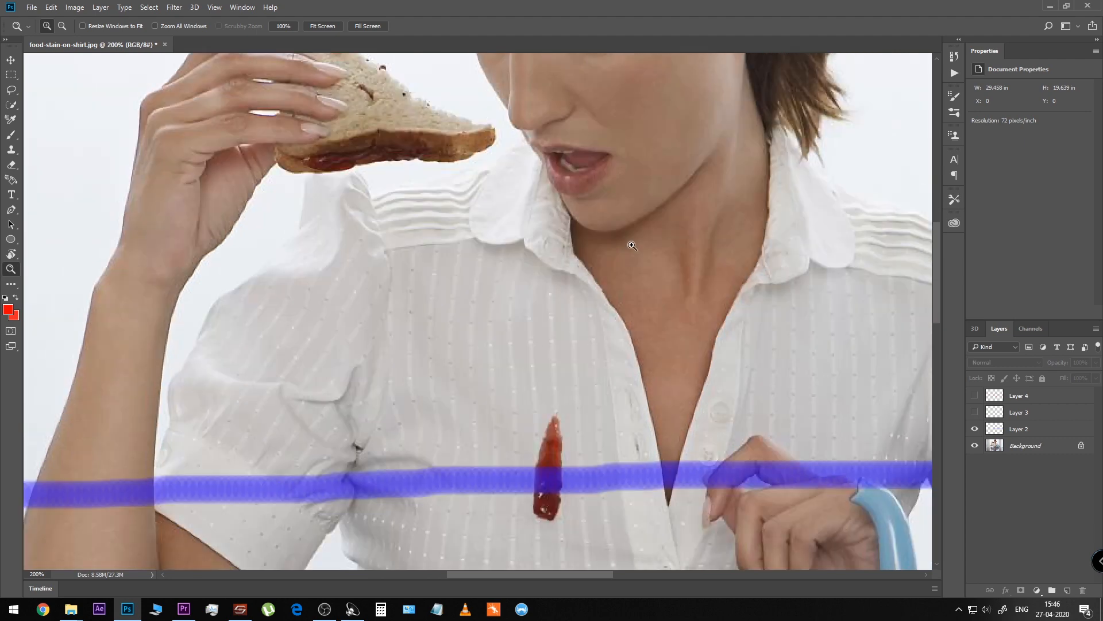
pyautogui.scroll(2, 490, 357)
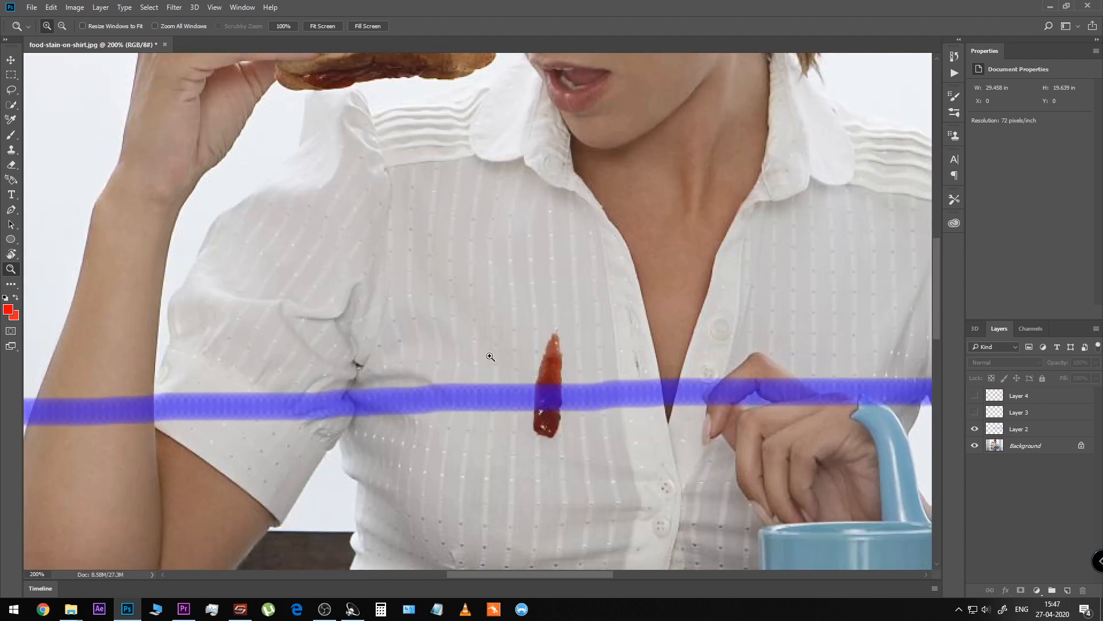
pyautogui.scroll(2, 362, 268)
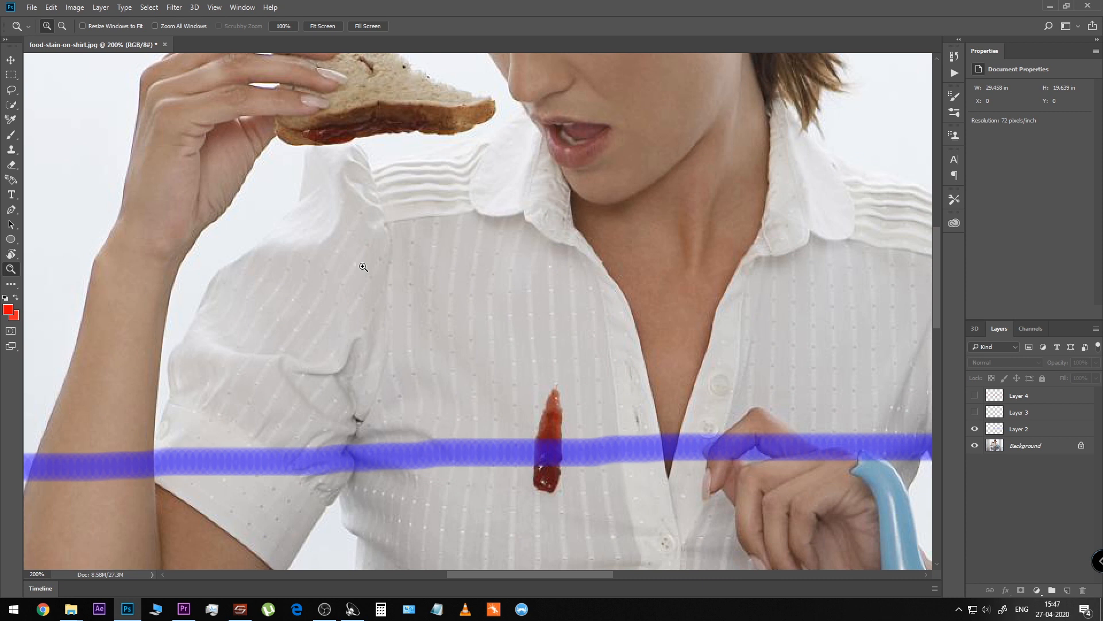
pyautogui.scroll(1, 363, 267)
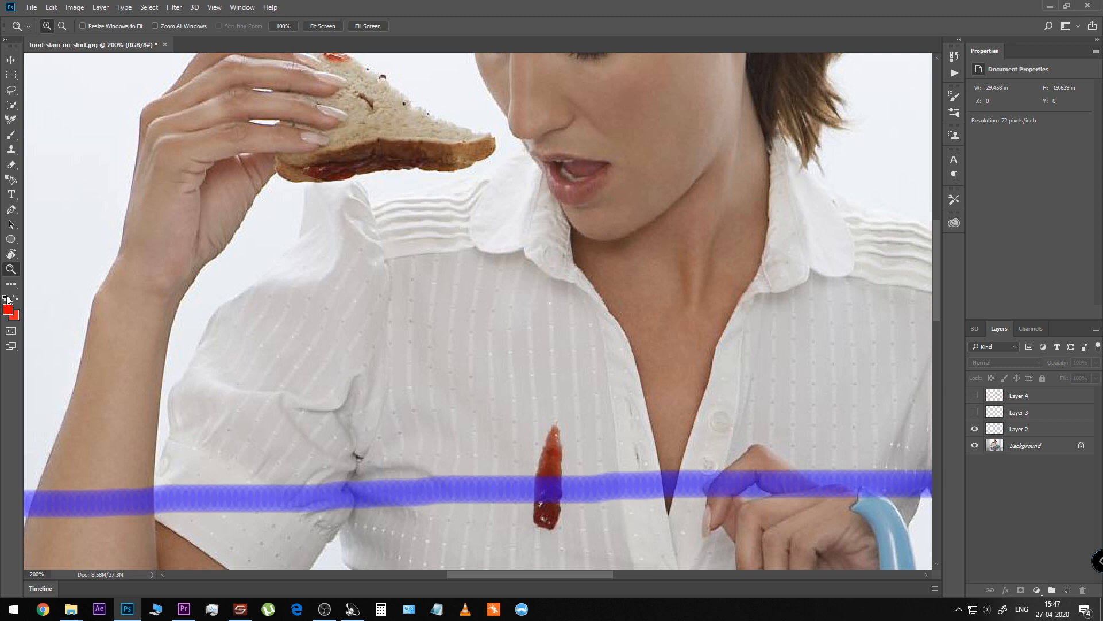
pyautogui.click(319, 26)
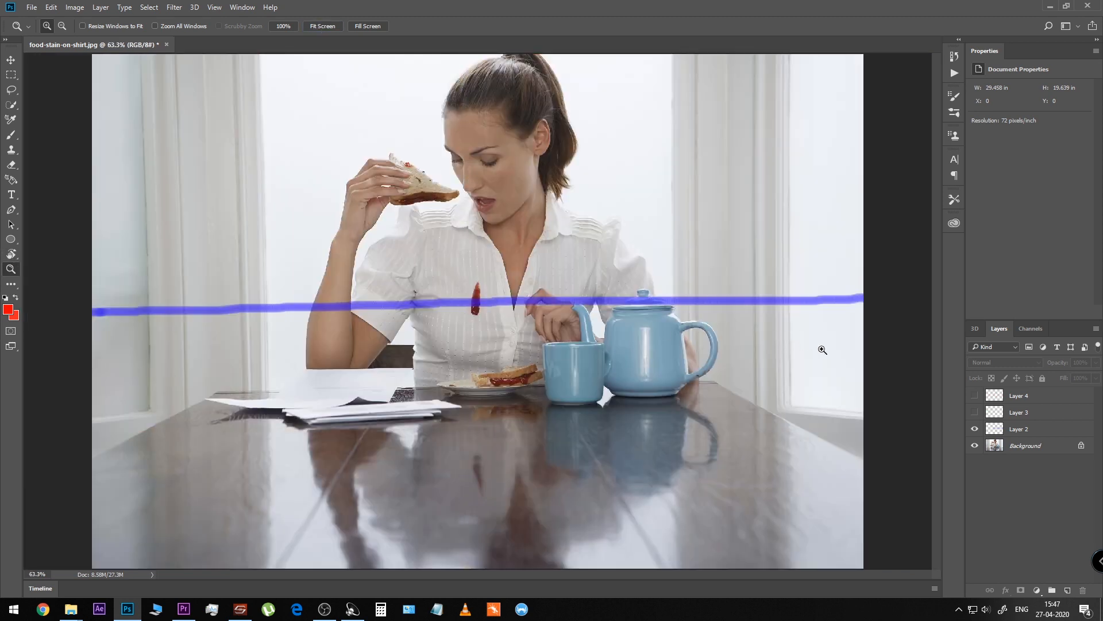
# - Preview Layer 3's green curve, switch to Layer 4's red wave, and examine the face, hair and shirt detail at 200% zoom
pyautogui.click(974, 412)
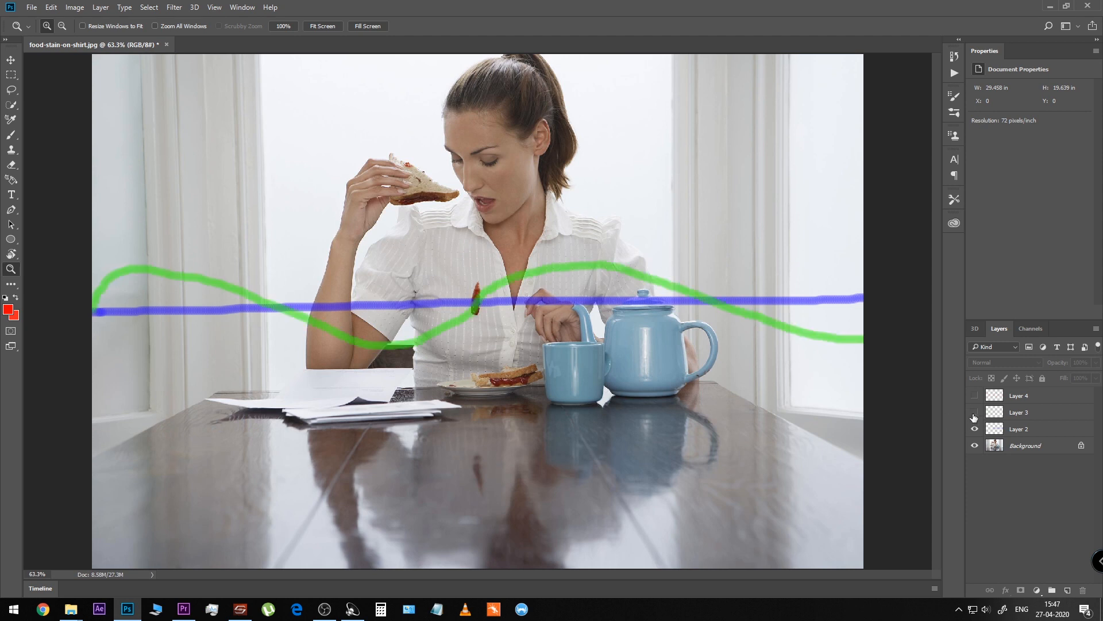
pyautogui.click(975, 412)
pyautogui.click(975, 395)
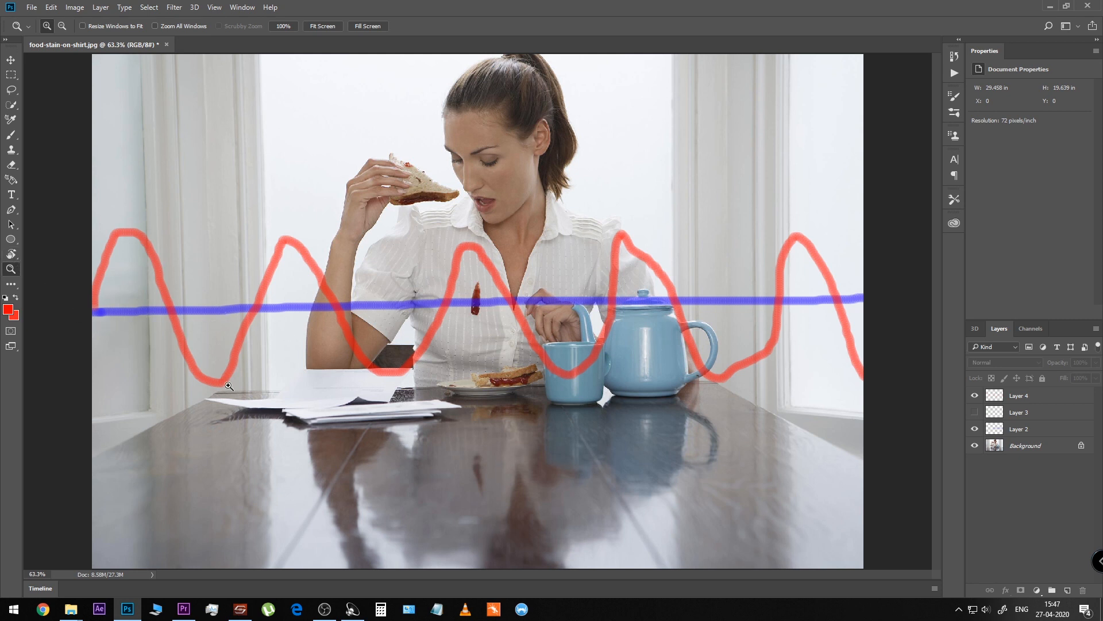
pyautogui.click(464, 147)
pyautogui.click(470, 139)
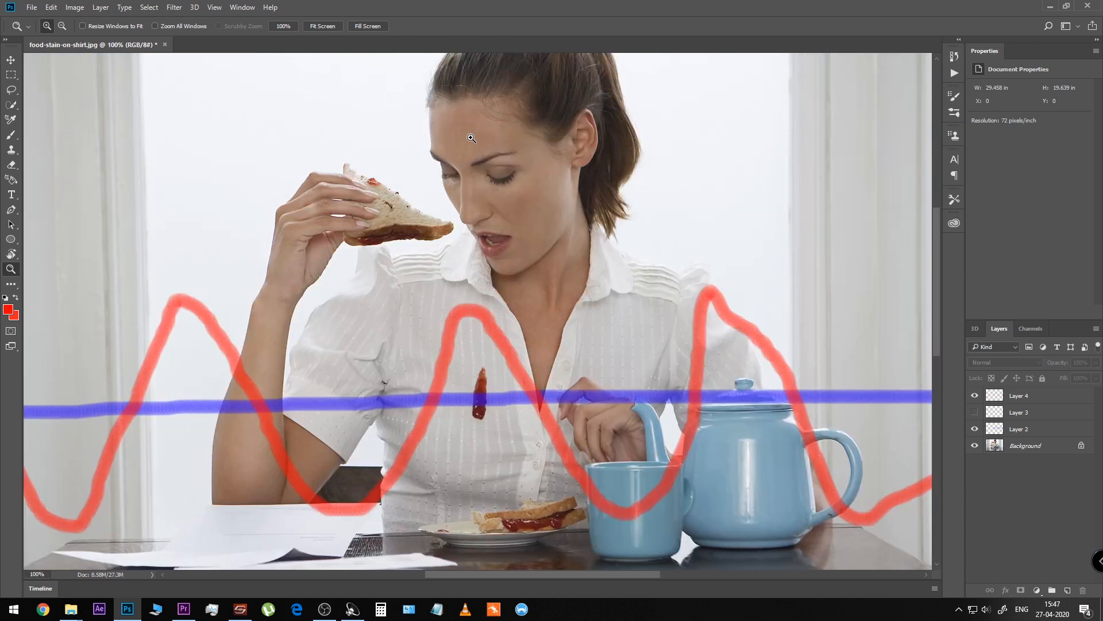
pyautogui.click(471, 138)
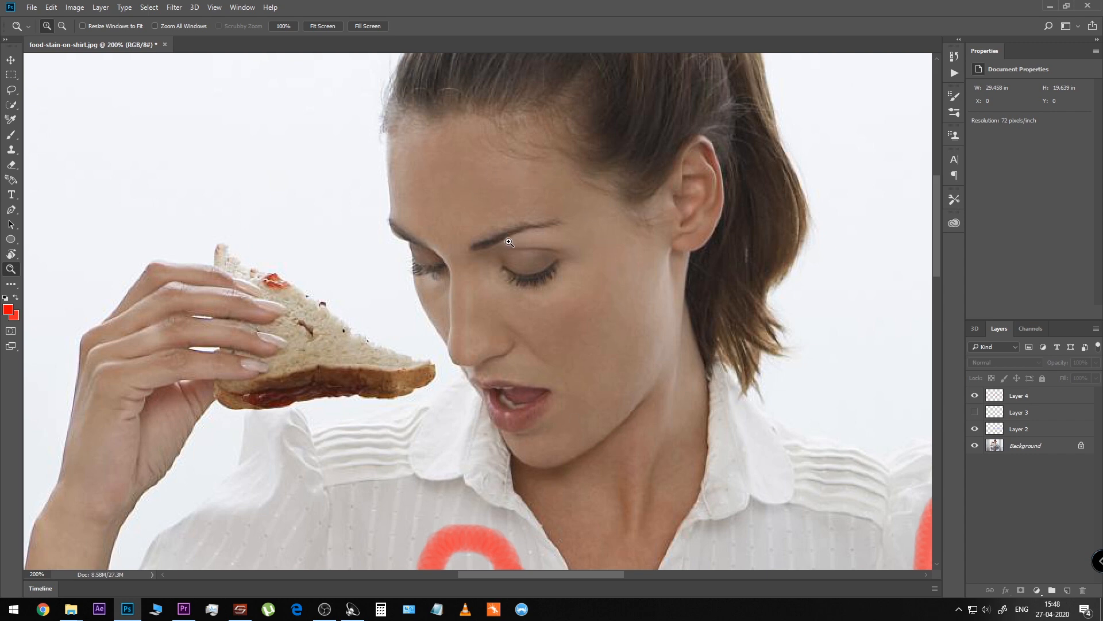
pyautogui.scroll(-5, 570, 245)
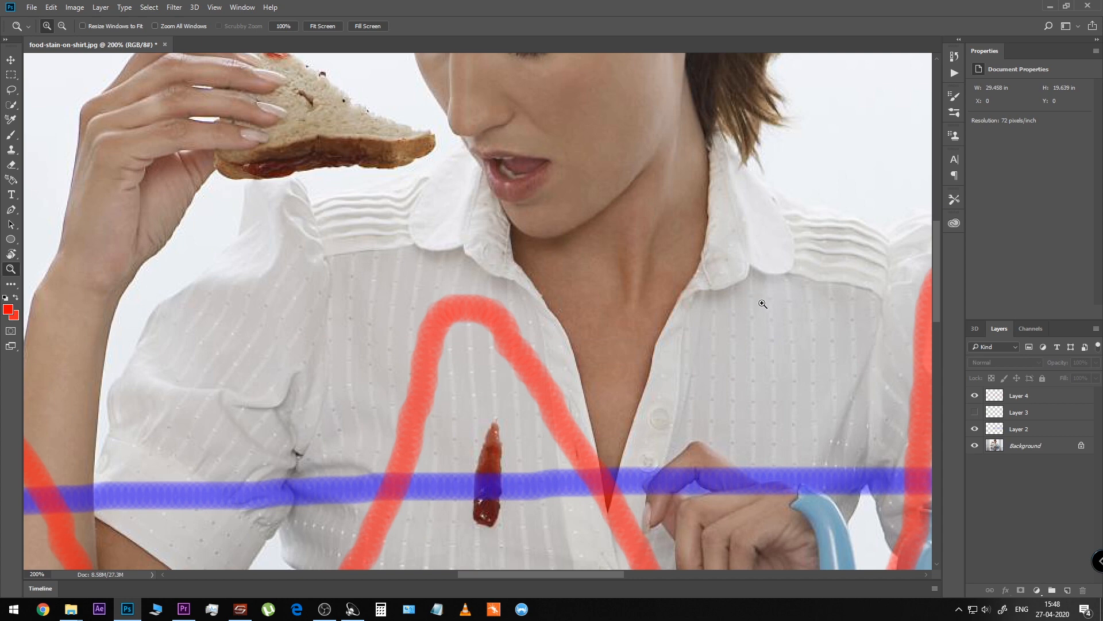
pyautogui.click(332, 25)
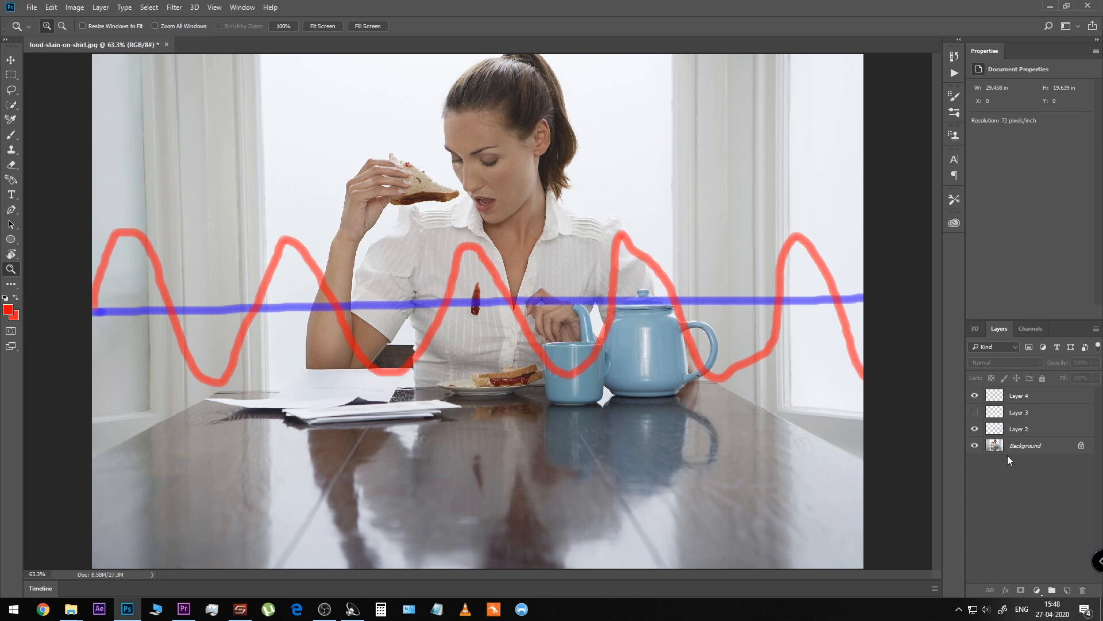
# - Show Layer 3 again and examine the shirt stain where the coloured curves cross at 500% zoom
pyautogui.click(974, 413)
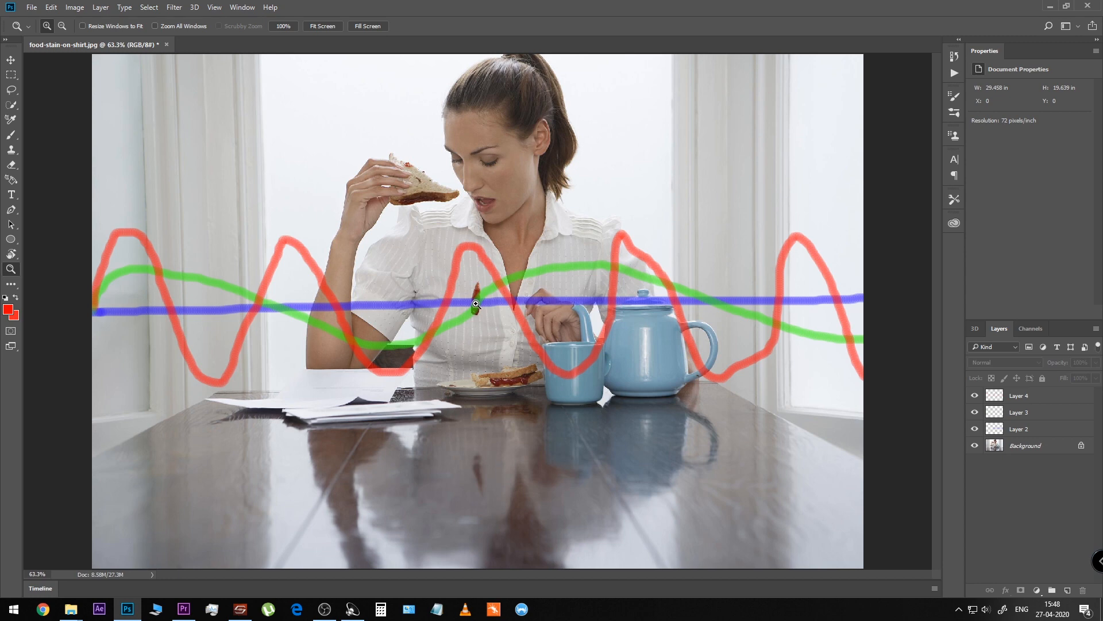
pyautogui.moveTo(476, 303); pyautogui.dragTo(429, 98)
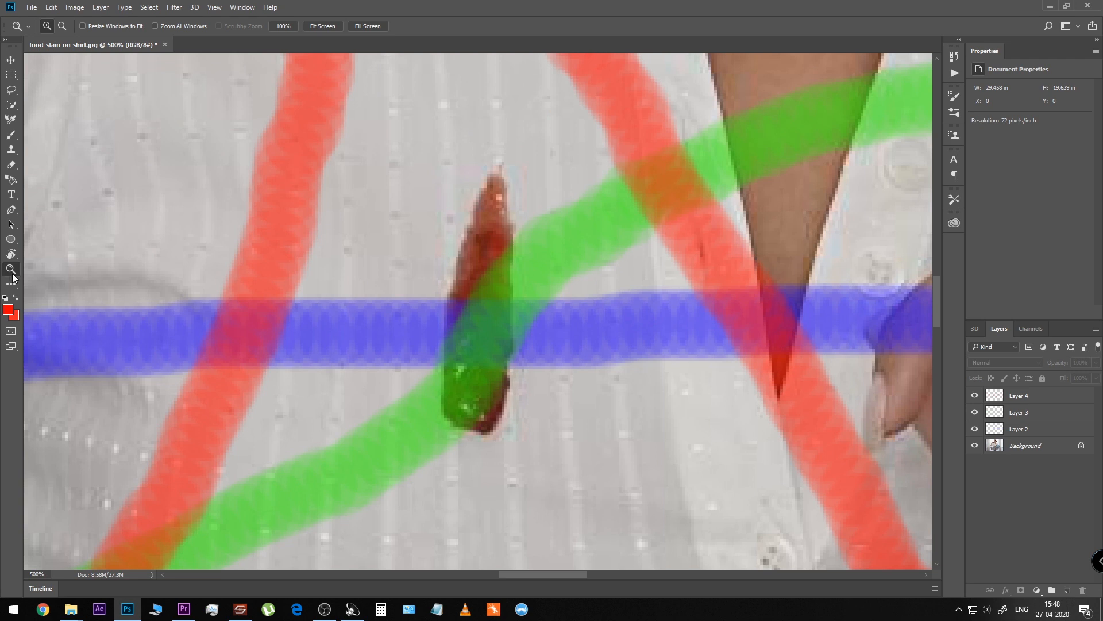
pyautogui.click(323, 26)
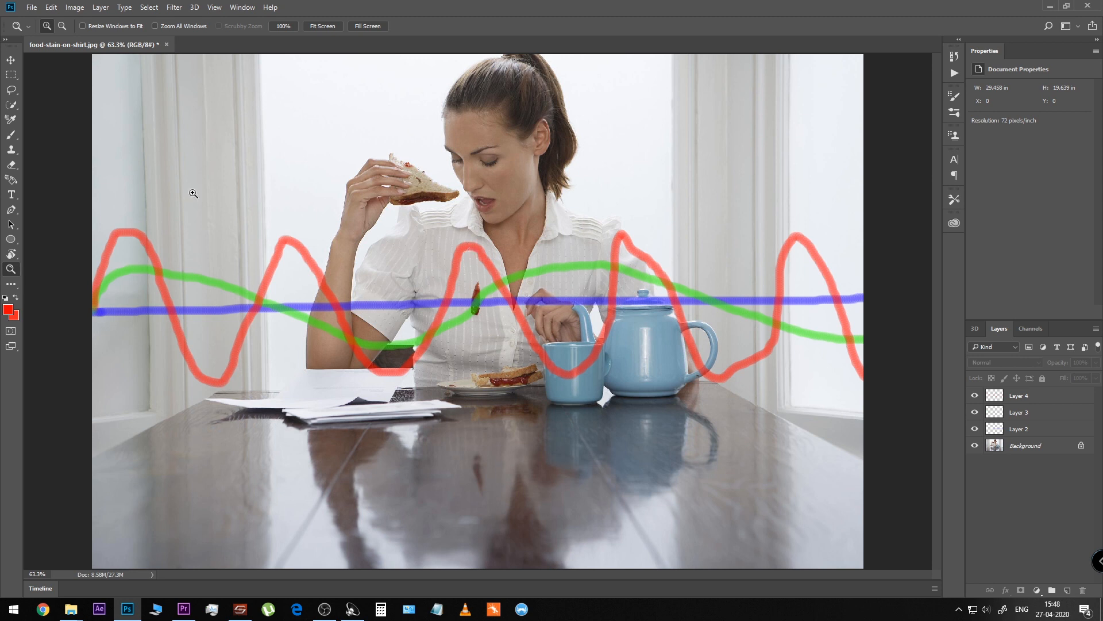
# - Separate Layer 4's red wave from the green and blue curves and move it back over them
pyautogui.click(994, 397)
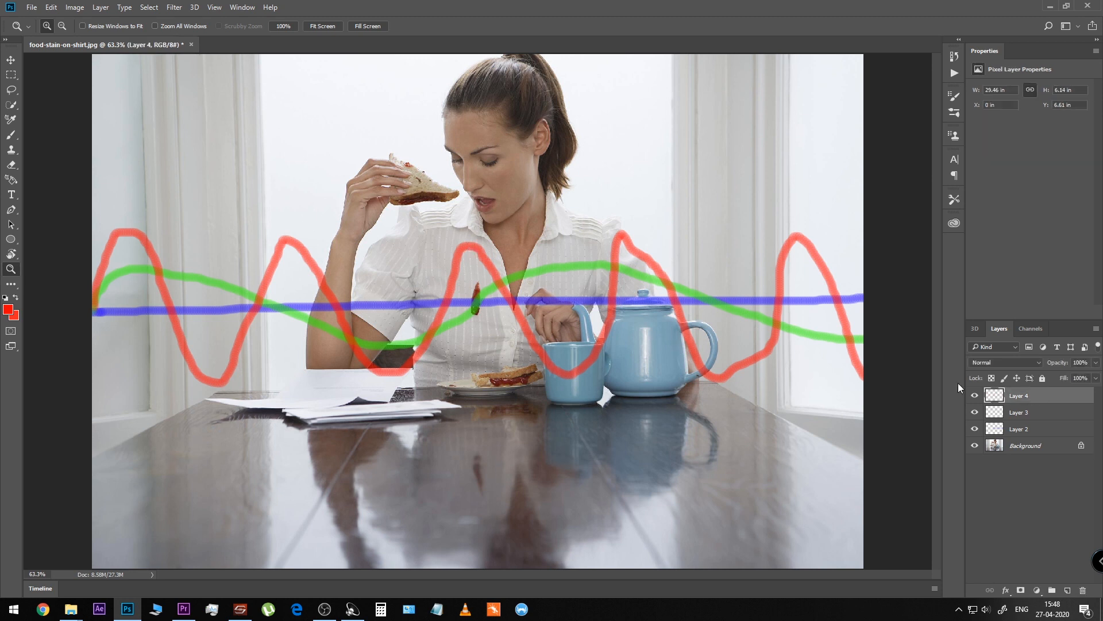
pyautogui.click(11, 59)
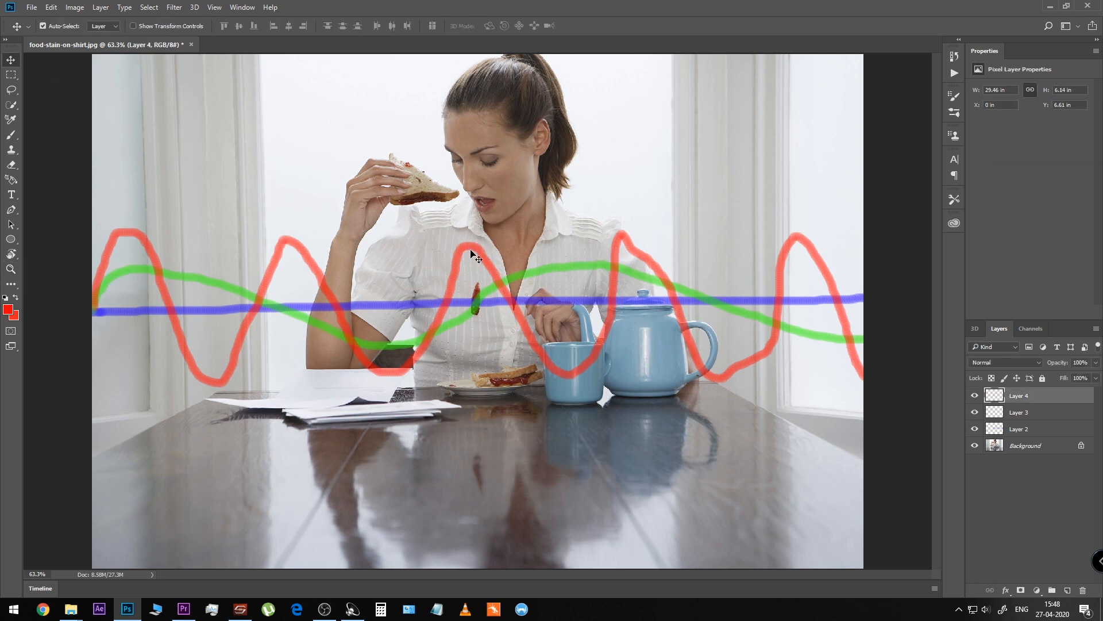
pyautogui.moveTo(480, 255); pyautogui.dragTo(489, 103)
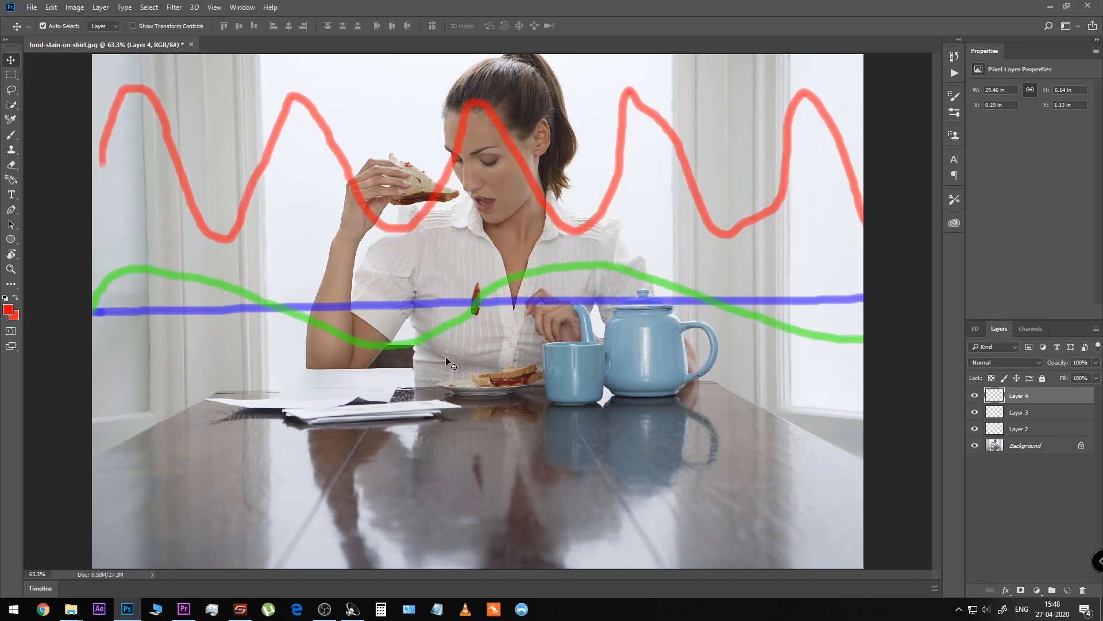
pyautogui.moveTo(443, 331)
pyautogui.mouseDown()
pyautogui.moveTo(426, 489)
pyautogui.moveTo(434, 325)
pyautogui.mouseUp()
pyautogui.moveTo(467, 111); pyautogui.dragTo(458, 250)
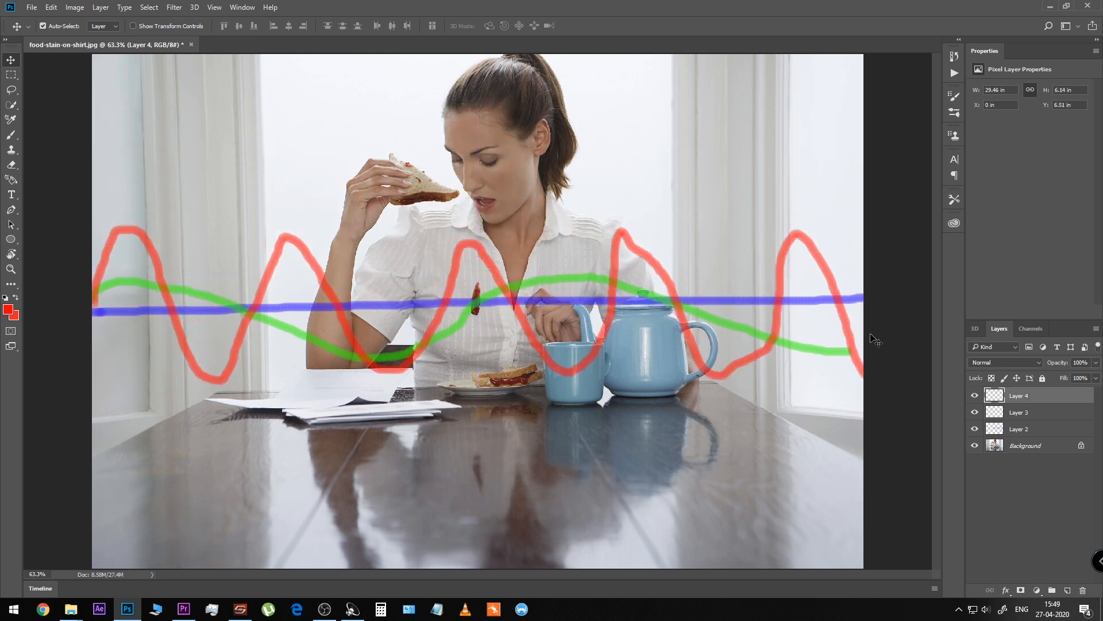
# - Hide the three curve layers and delete Layer 2, Layer 3 and Layer 4 from the document
pyautogui.click(975, 395)
pyautogui.moveTo(974, 412); pyautogui.dragTo(974, 428)
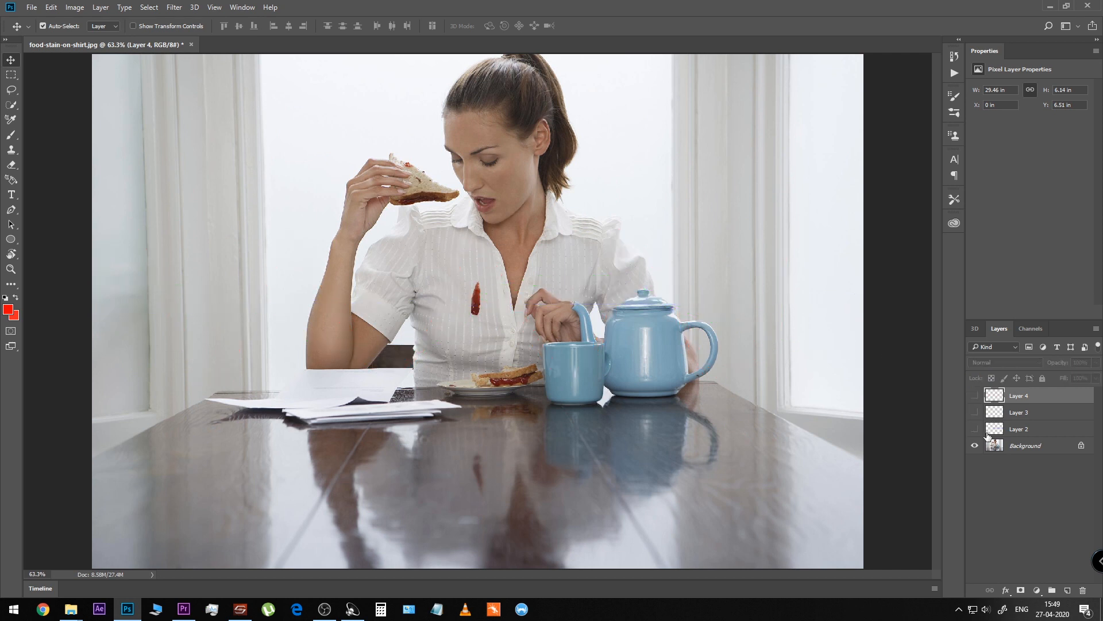
pyautogui.click(1011, 503)
pyautogui.click(1034, 438)
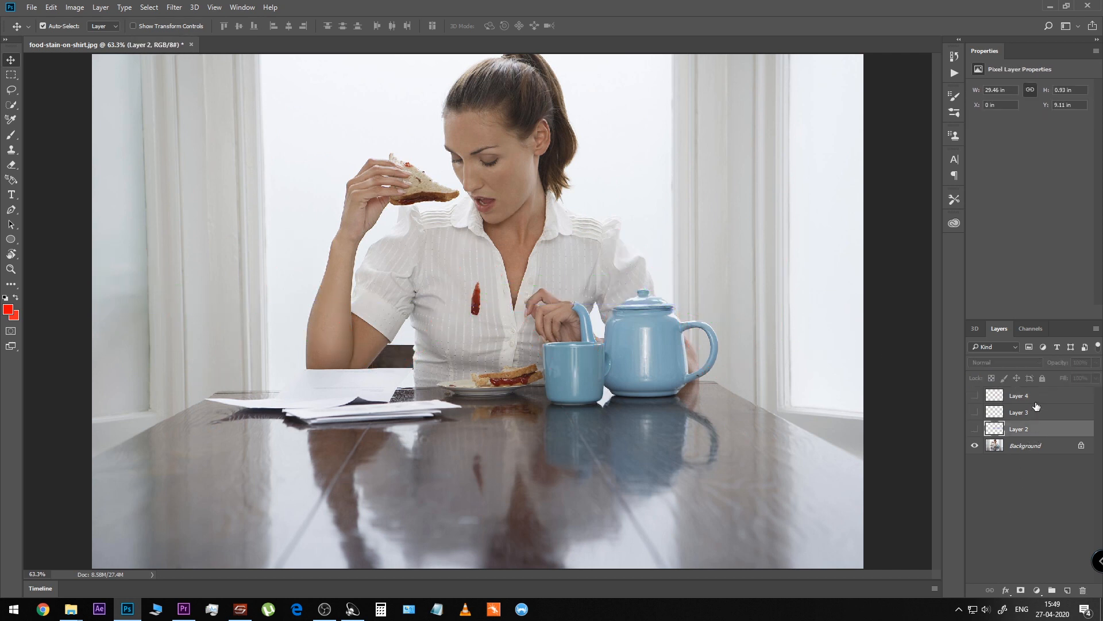
pyautogui.click(1038, 412)
pyautogui.keyDown('ctrl'); pyautogui.click(1045, 402); pyautogui.keyUp('ctrl')
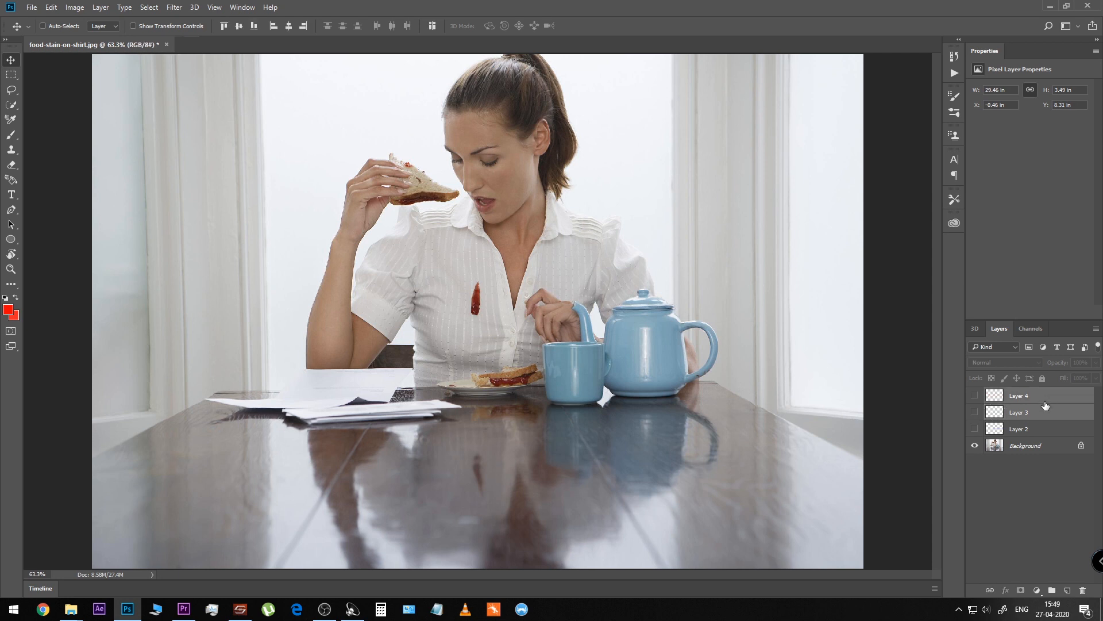
pyautogui.keyDown('ctrl'); pyautogui.click(1044, 431); pyautogui.keyUp('ctrl')
pyautogui.press('Delete')
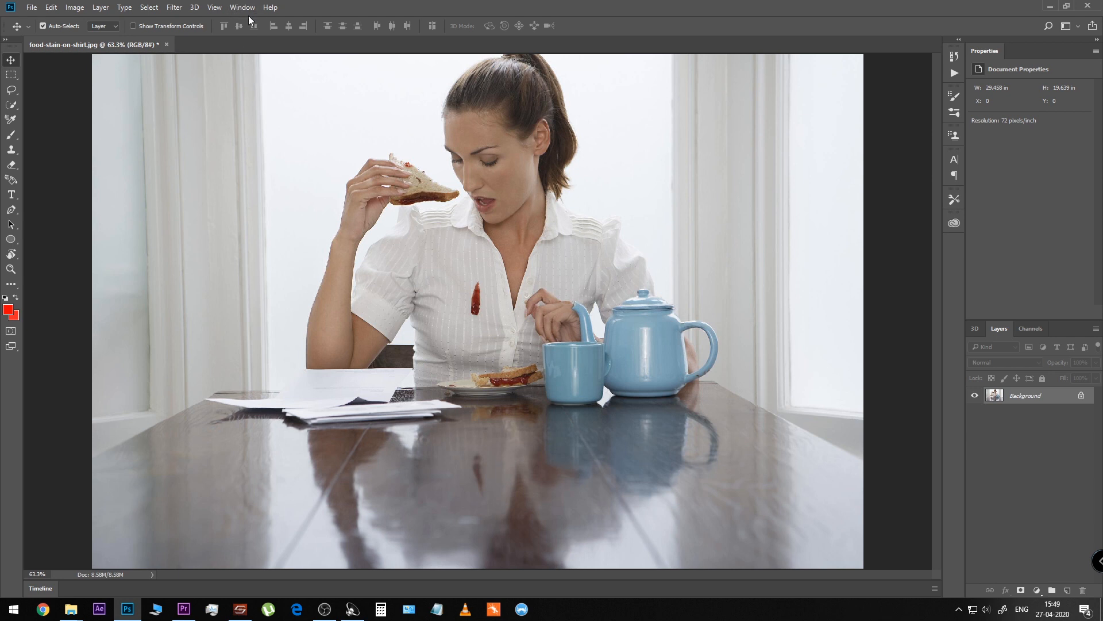
# - Load the action file WG- Frequency Separation.atn from the Downloads folder
pyautogui.click(235, 8)
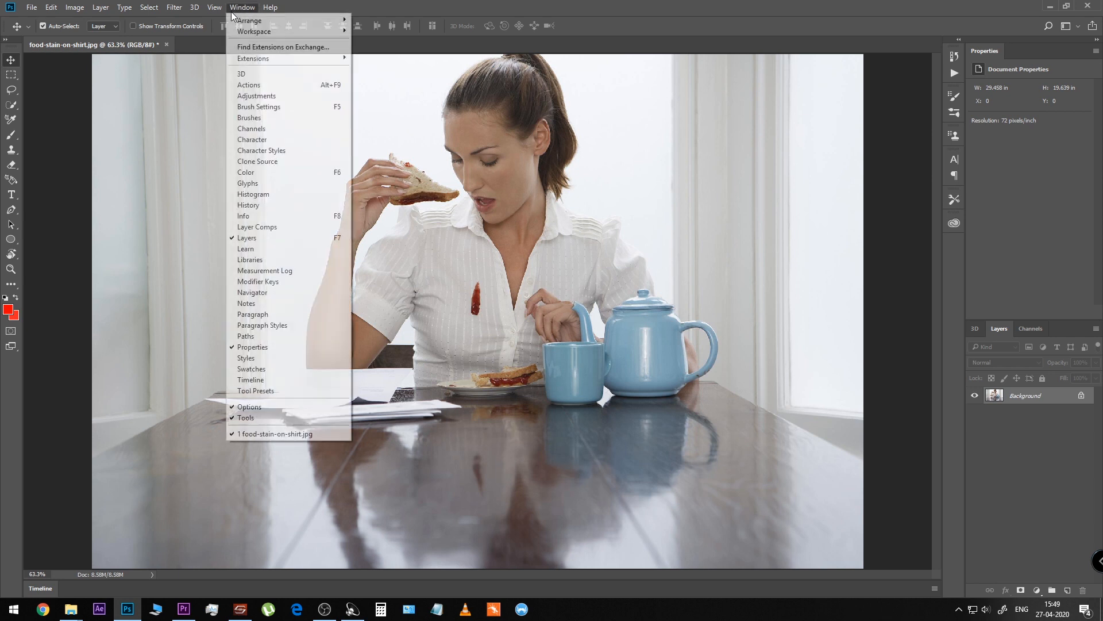
pyautogui.click(265, 84)
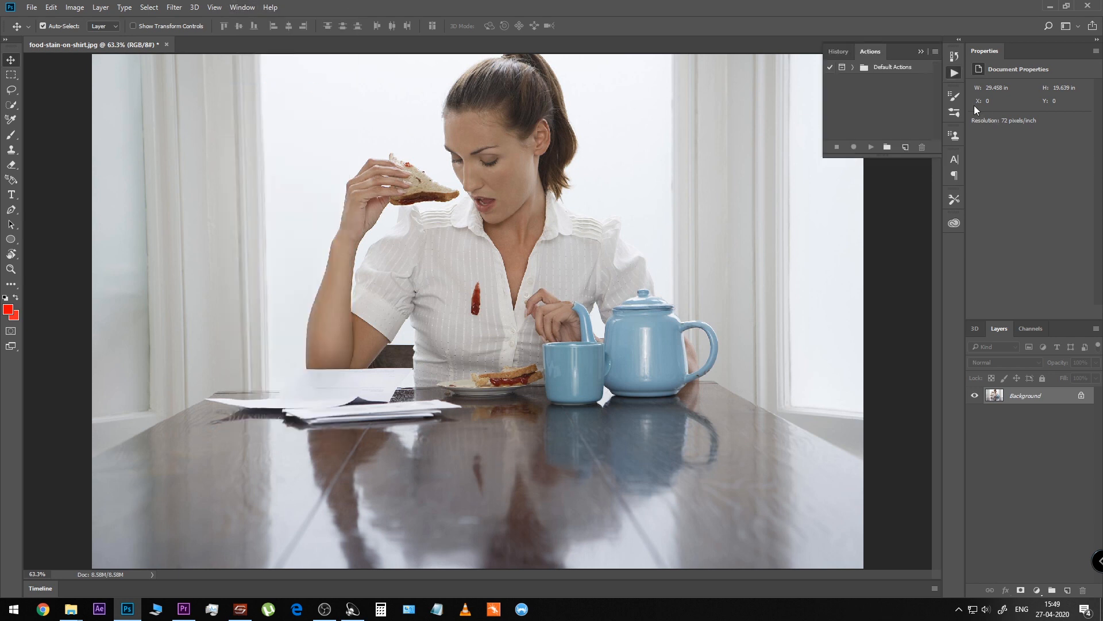
pyautogui.click(935, 52)
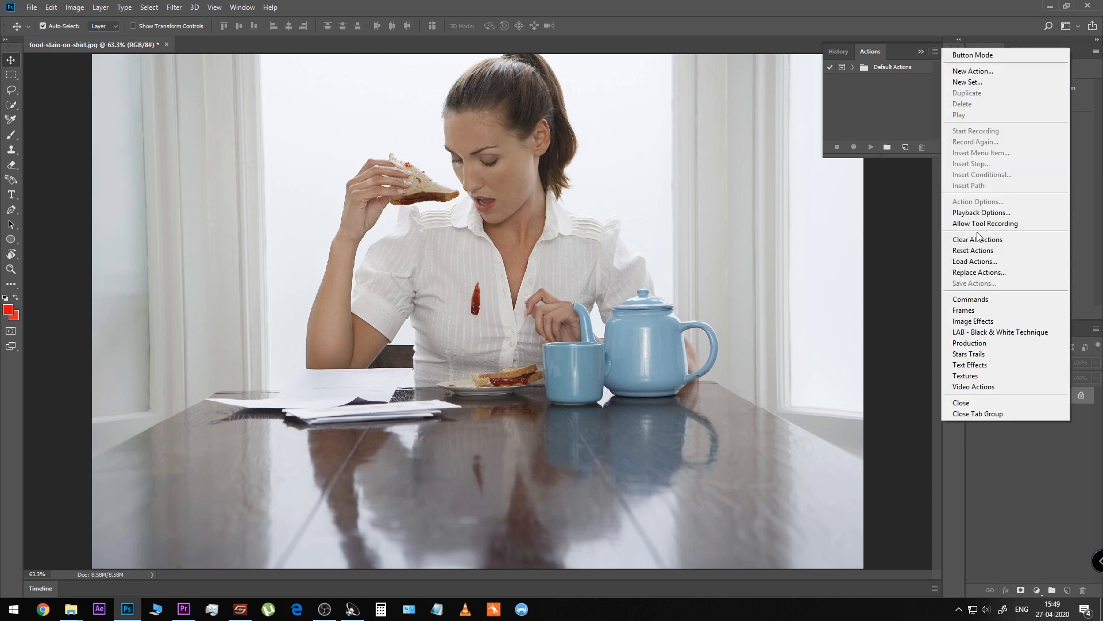
pyautogui.click(965, 262)
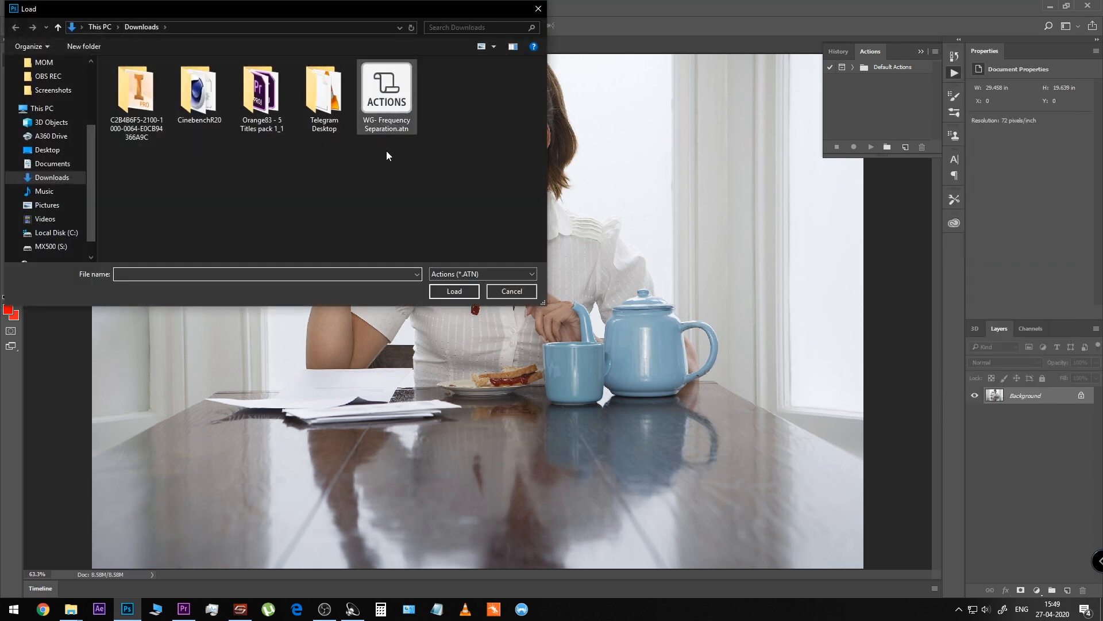
pyautogui.click(390, 124)
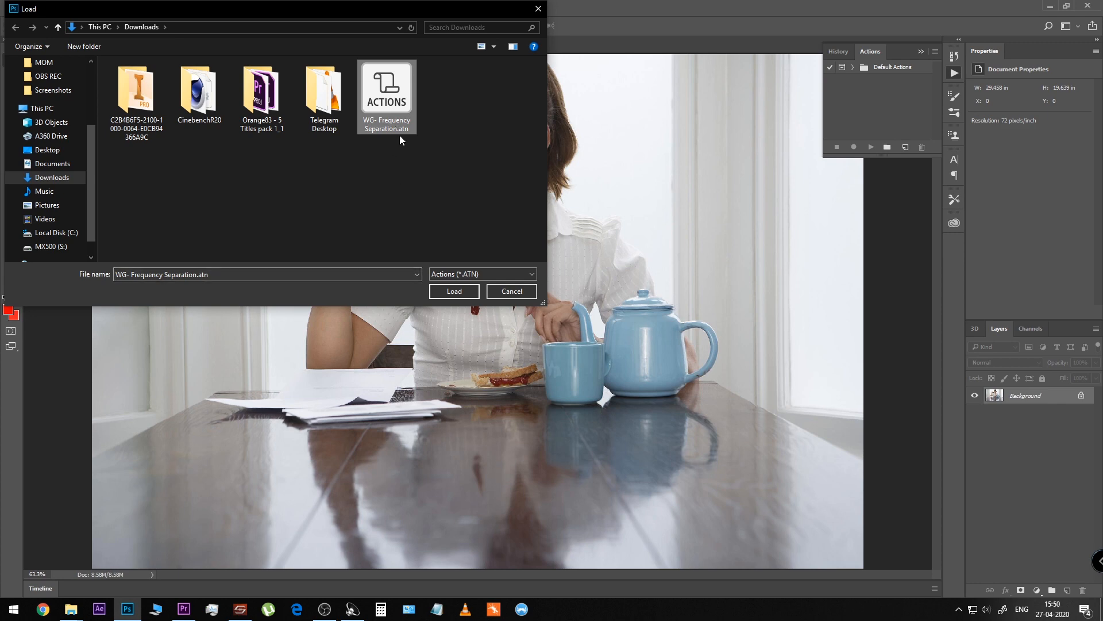
pyautogui.click(440, 296)
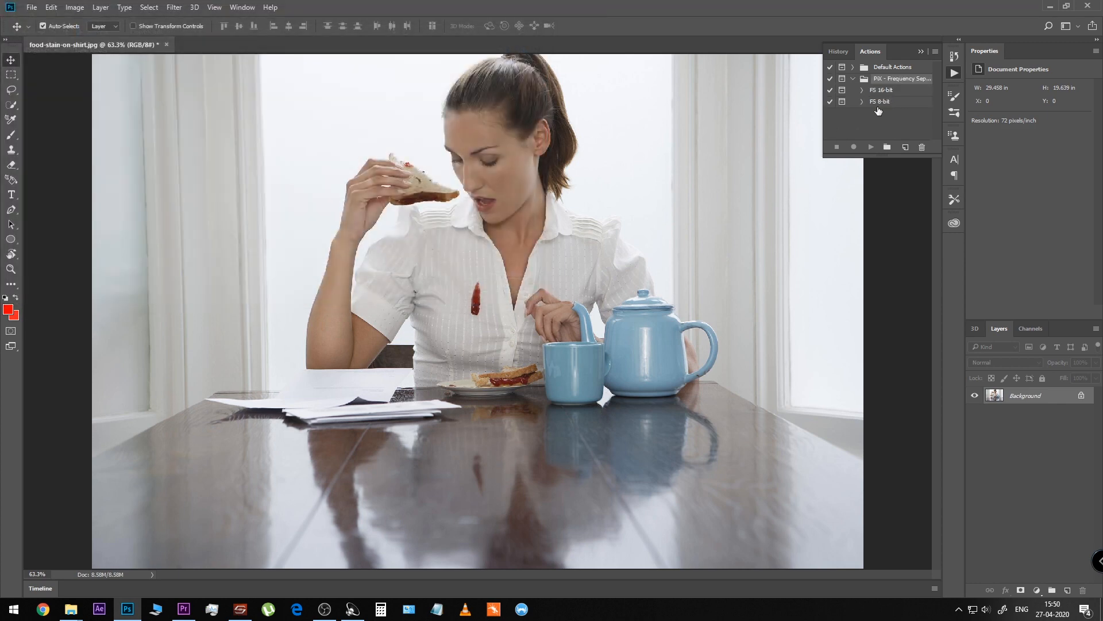
# - Run the FS 8-bit action from the PiX frequency separation set on the stained-shirt photo
pyautogui.click(881, 104)
pyautogui.click(888, 128)
pyautogui.click(885, 106)
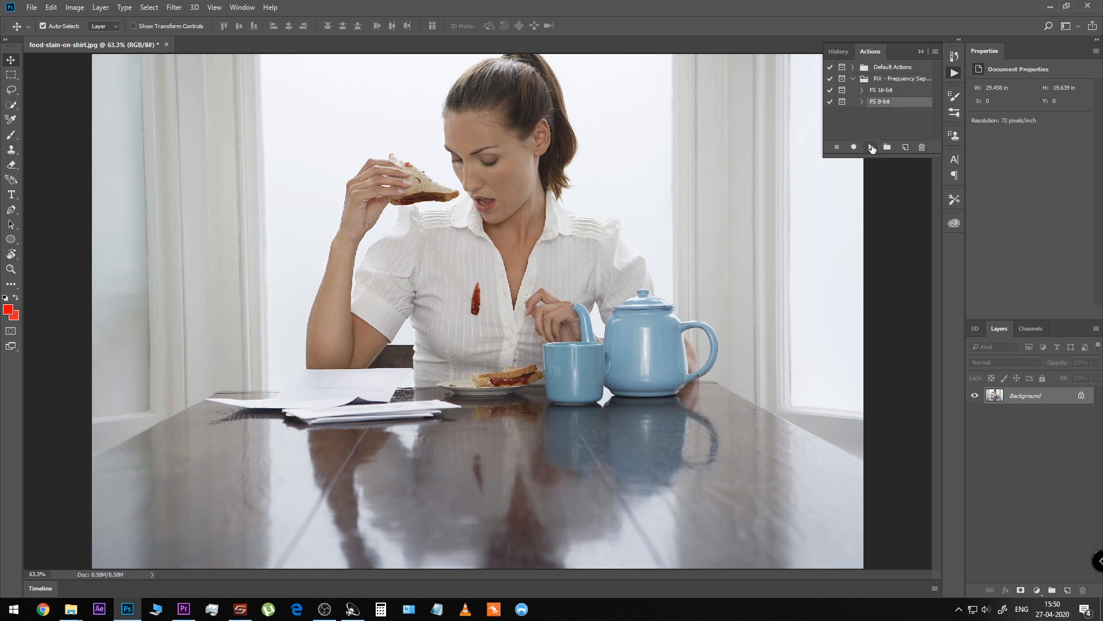
pyautogui.click(872, 148)
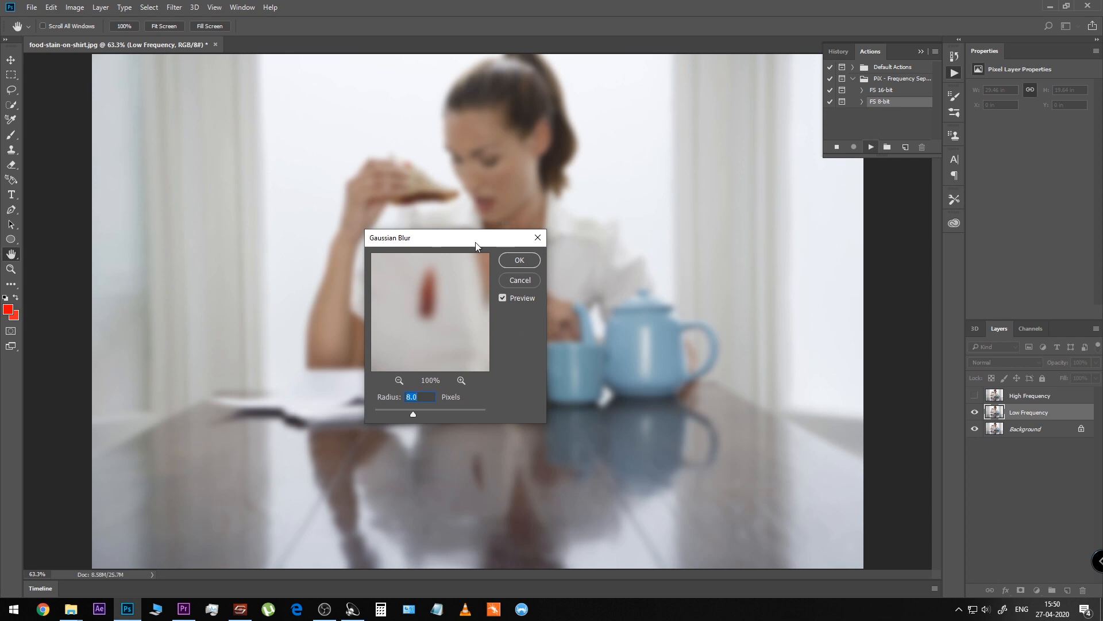
pyautogui.moveTo(480, 245); pyautogui.dragTo(525, 230)
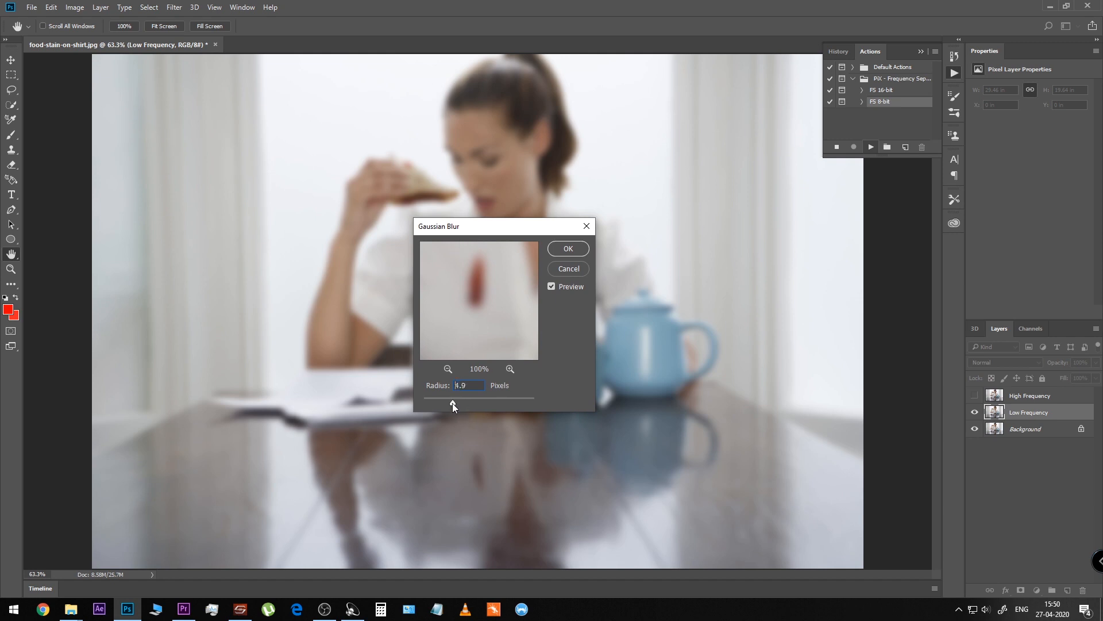
# - Try lower Gaussian Blur radii, including 2.1 and 0.1 pixels, and compare how the stain and shirt texture look
pyautogui.moveTo(437, 402); pyautogui.dragTo(434, 402)
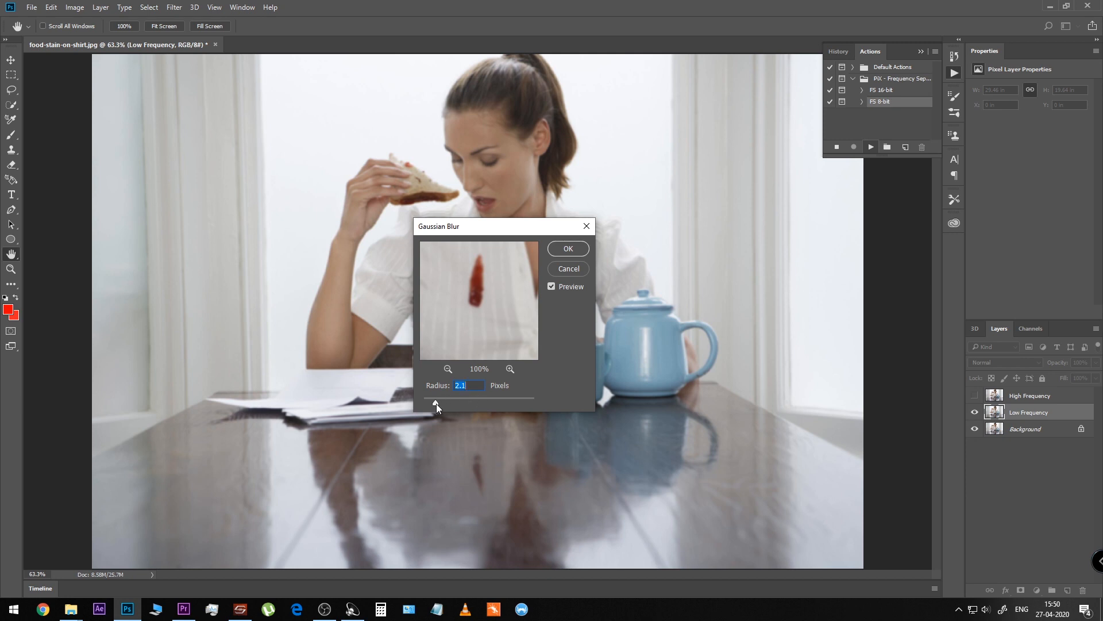
pyautogui.moveTo(436, 403); pyautogui.dragTo(419, 401)
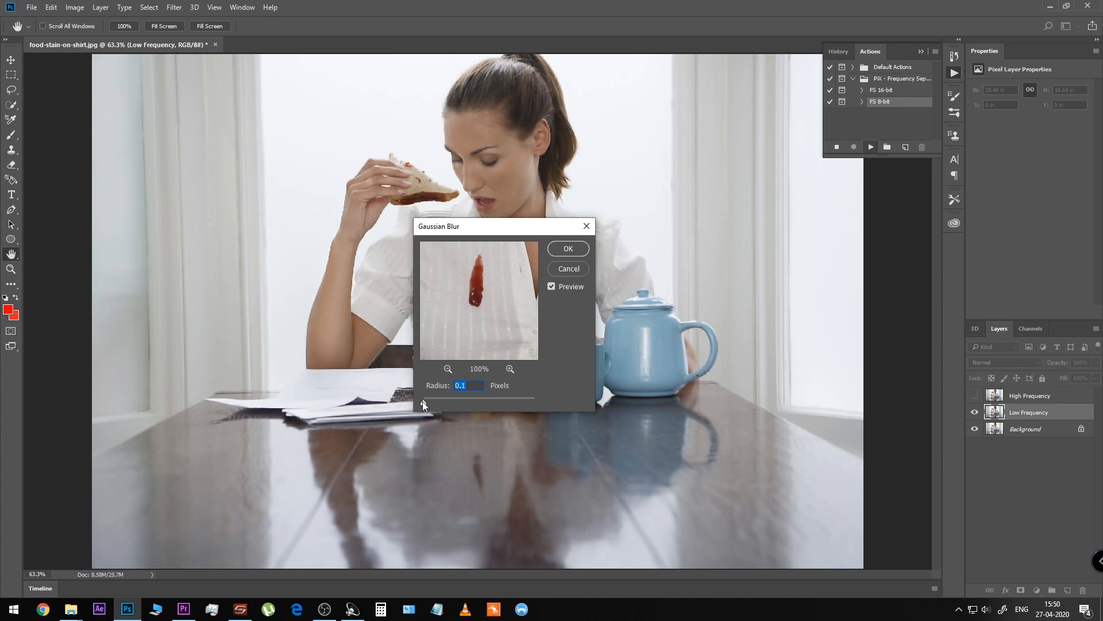
pyautogui.moveTo(422, 401); pyautogui.dragTo(426, 401)
pyautogui.click(426, 401)
pyautogui.moveTo(426, 401); pyautogui.dragTo(429, 402)
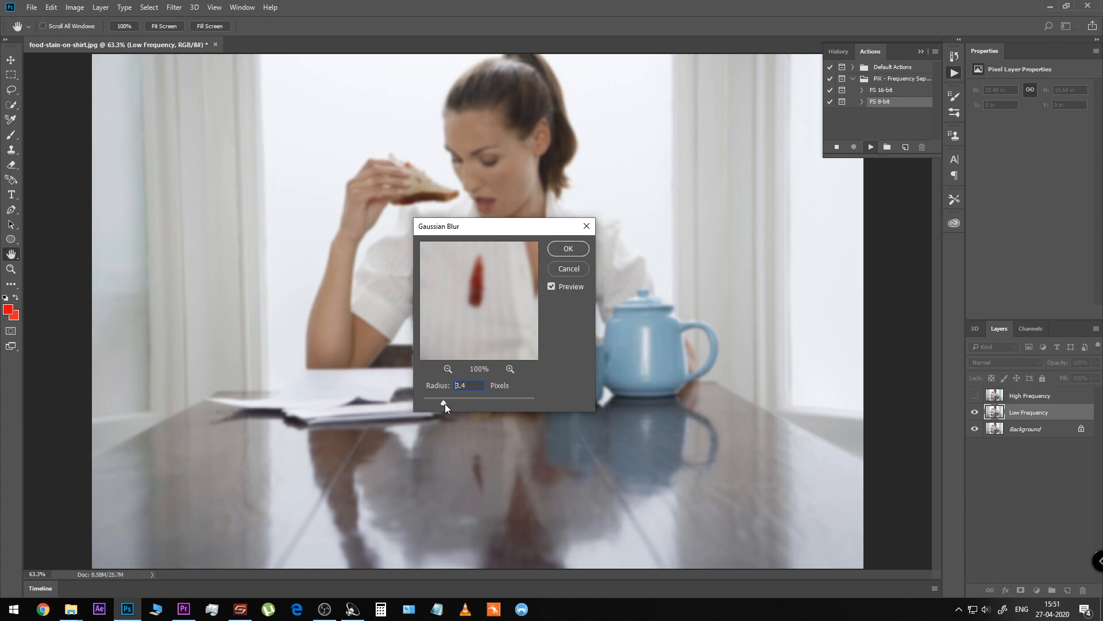
# - Set the Gaussian Blur radius to 4.8 pixels, check the shirt stain in the preview, and apply the blur
pyautogui.moveTo(447, 404); pyautogui.dragTo(447, 404)
pyautogui.click(509, 368)
pyautogui.moveTo(510, 315); pyautogui.dragTo(469, 248)
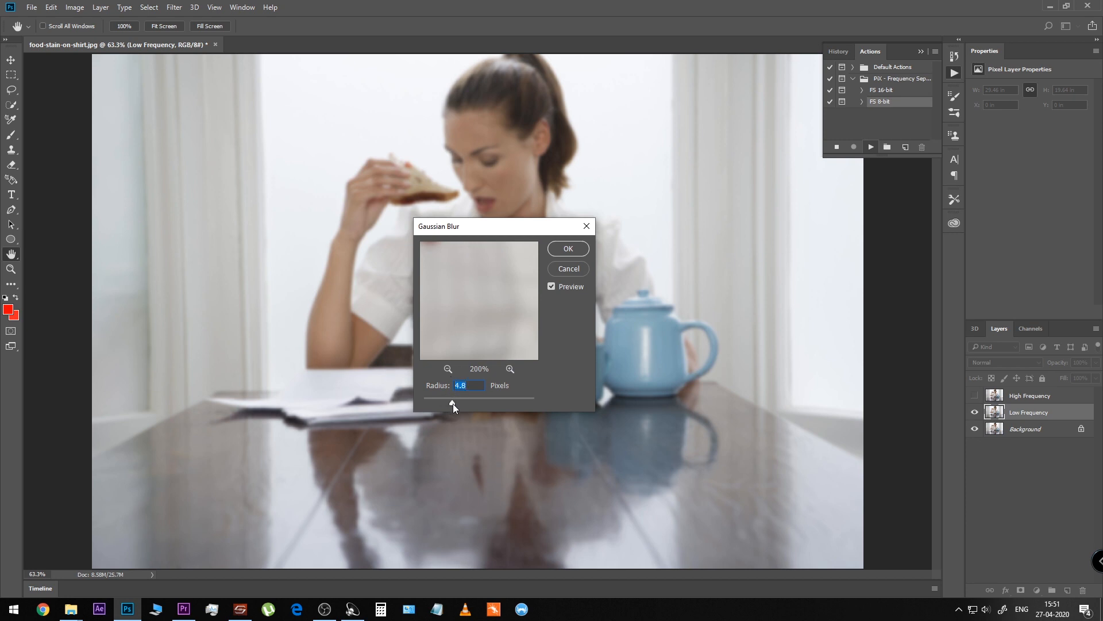
pyautogui.click(445, 369)
pyautogui.click(445, 370)
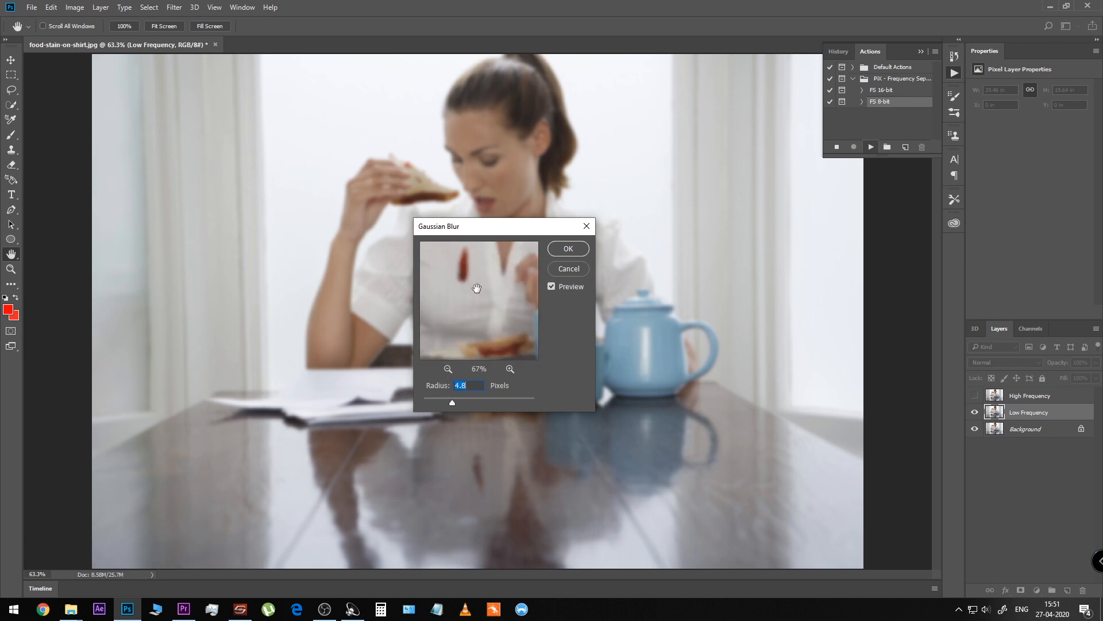
pyautogui.moveTo(476, 287); pyautogui.dragTo(494, 329)
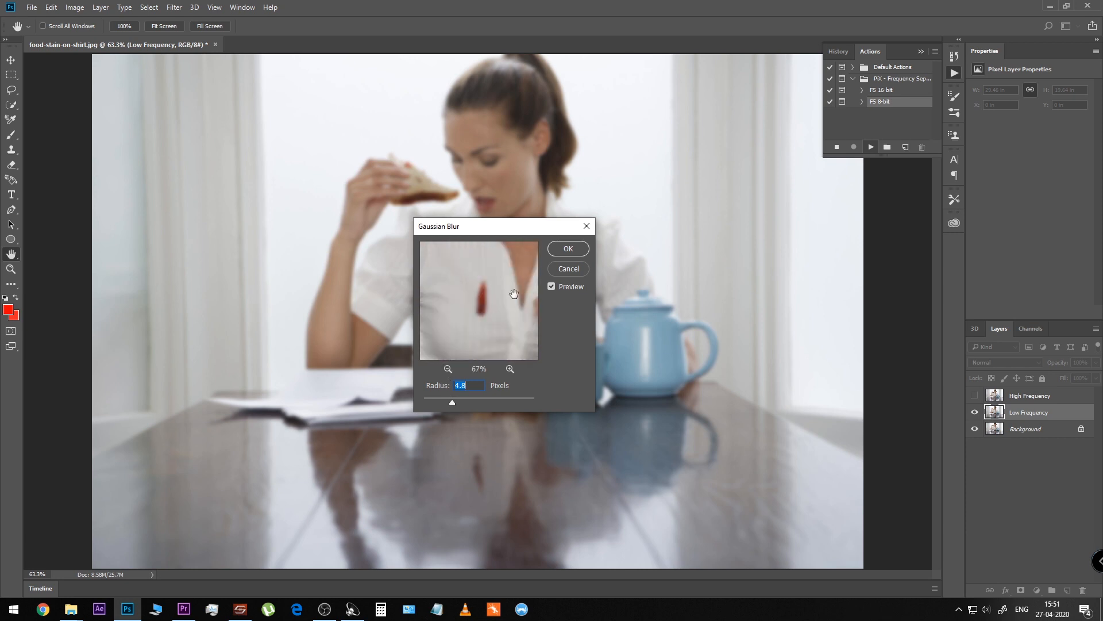
pyautogui.click(568, 249)
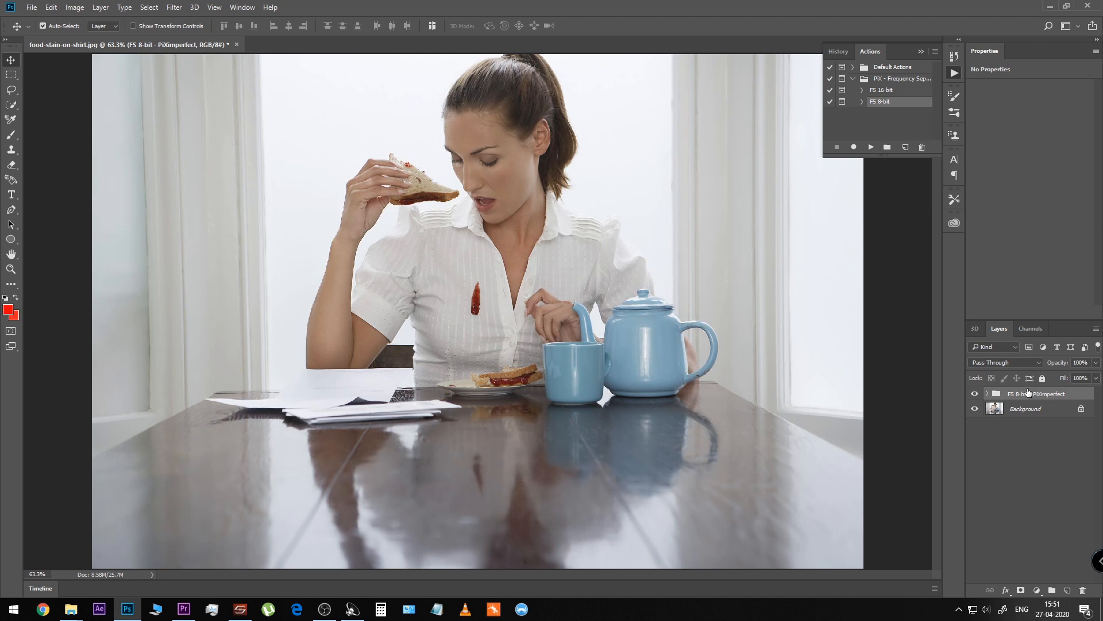
# - Expand the FS 8-bit group and hide the High Frequency layer to examine the Low Frequency layer's blurred colours
pyautogui.click(986, 394)
pyautogui.click(1036, 426)
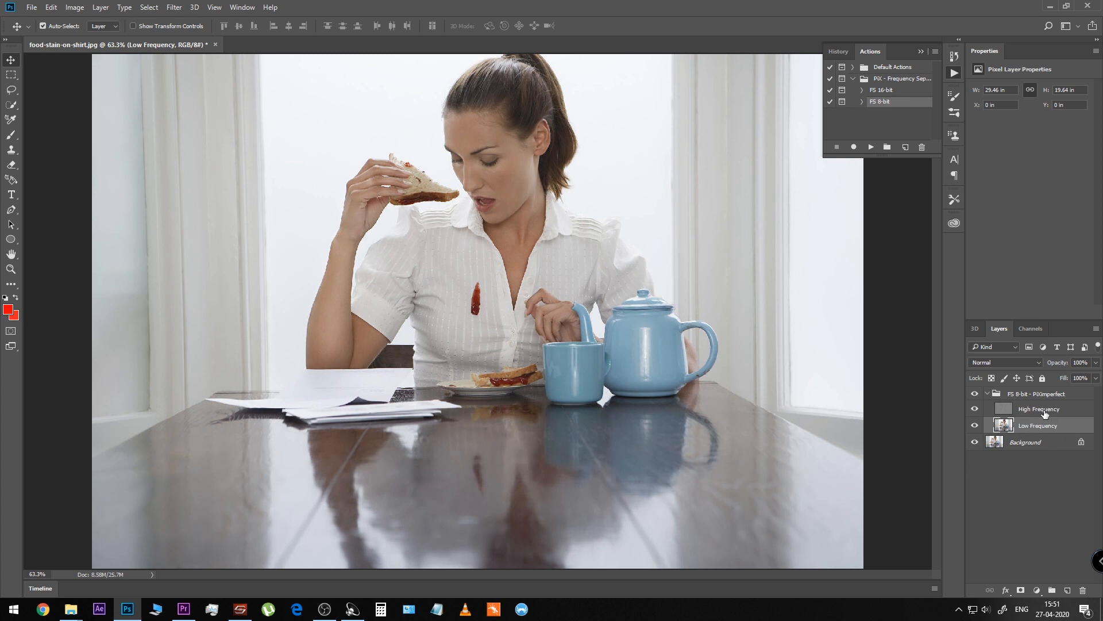
pyautogui.click(1044, 412)
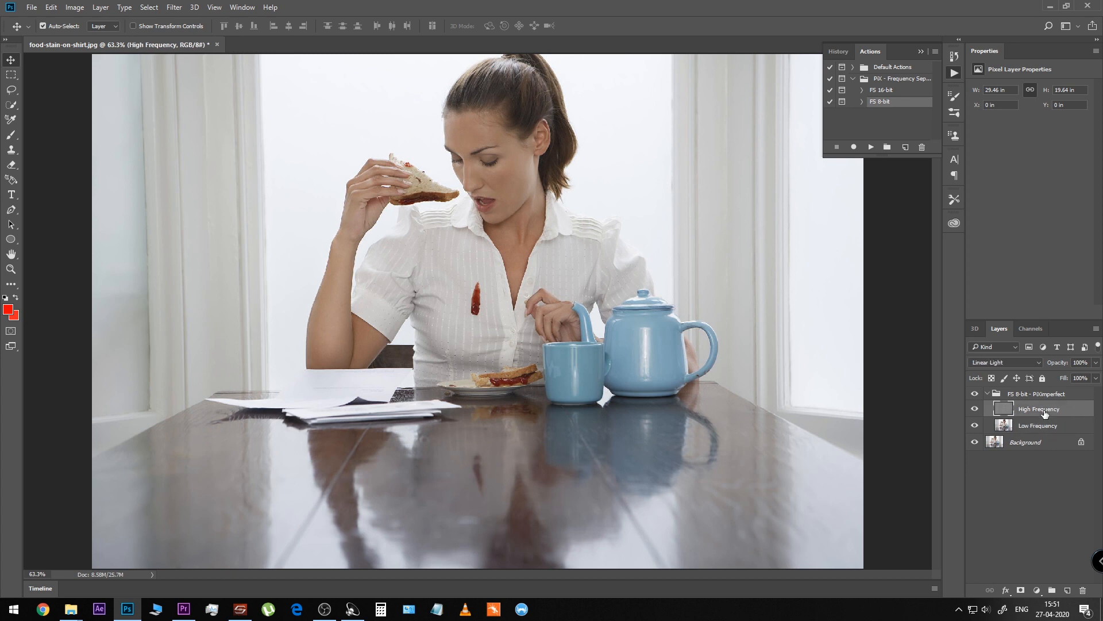
pyautogui.click(974, 409)
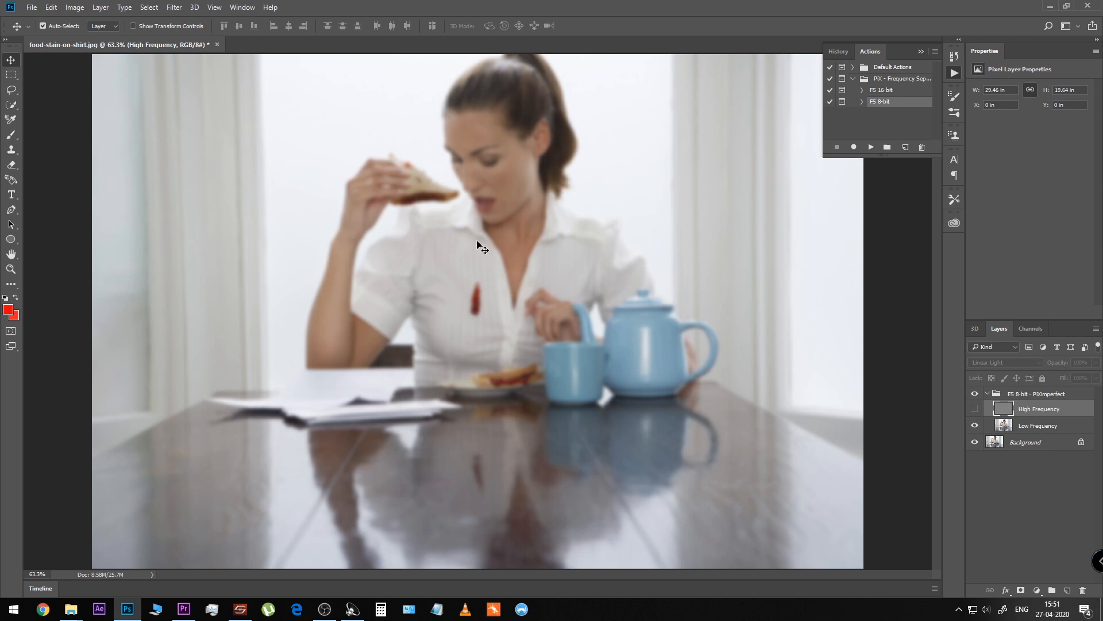
pyautogui.press('z')
pyautogui.hotkey('ctrl', '1')
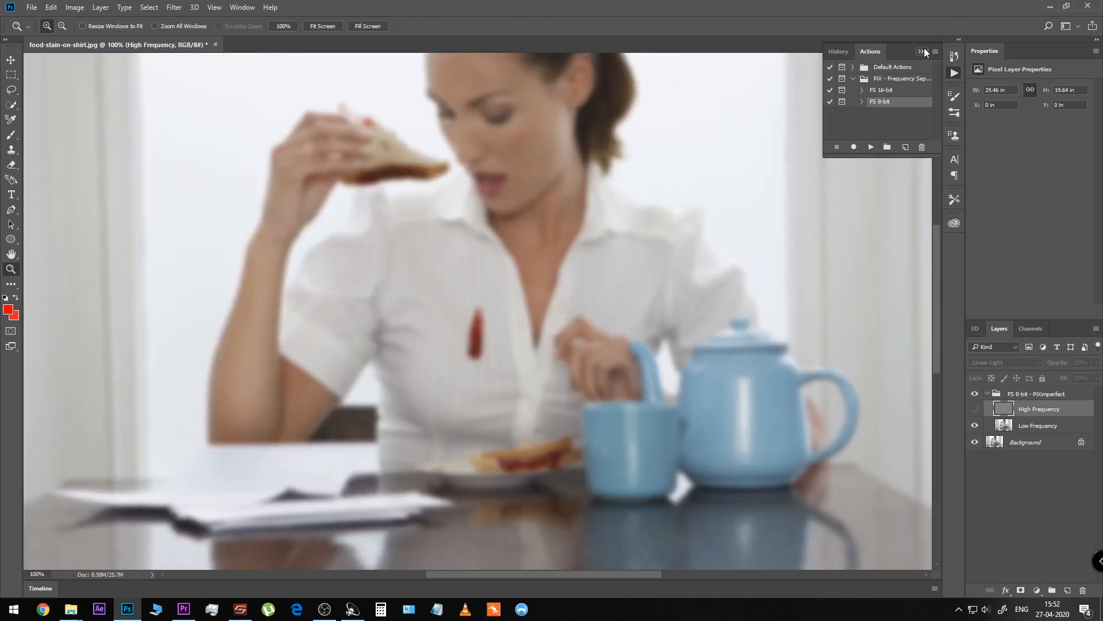
pyautogui.click(923, 52)
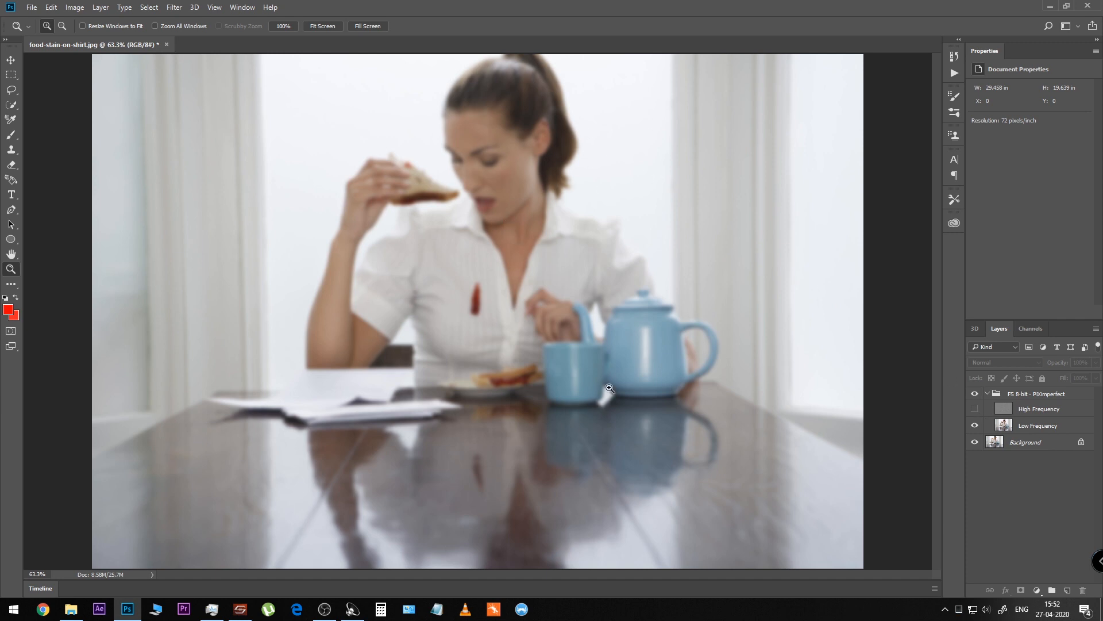
# - Show High Frequency again, hide Low Frequency to examine the texture detail, and restore Low Frequency's visibility
pyautogui.click(974, 408)
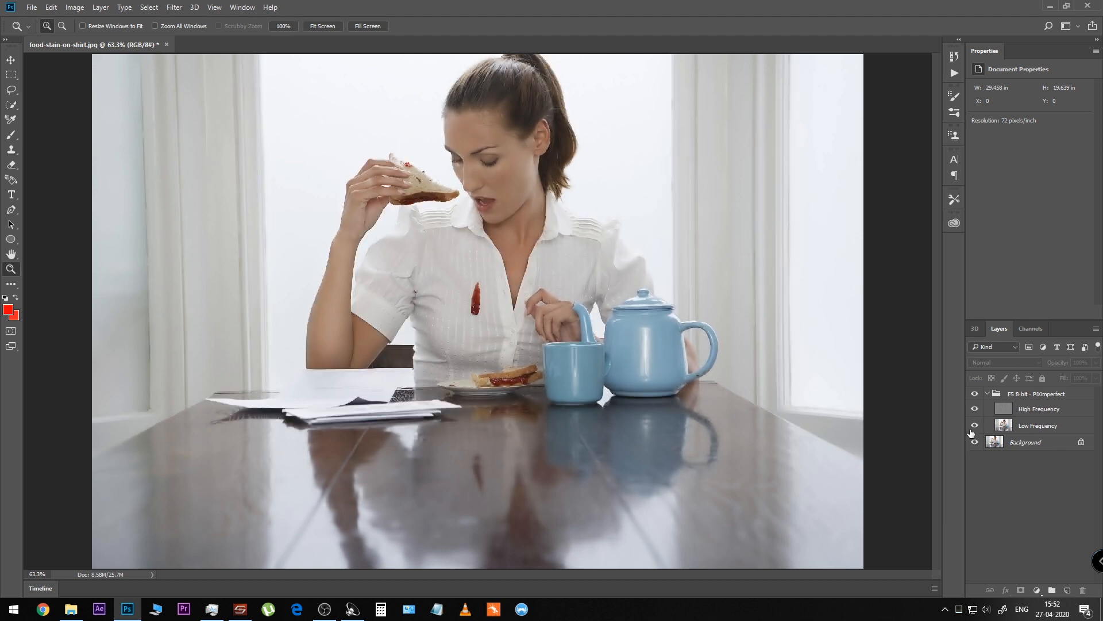
pyautogui.click(974, 426)
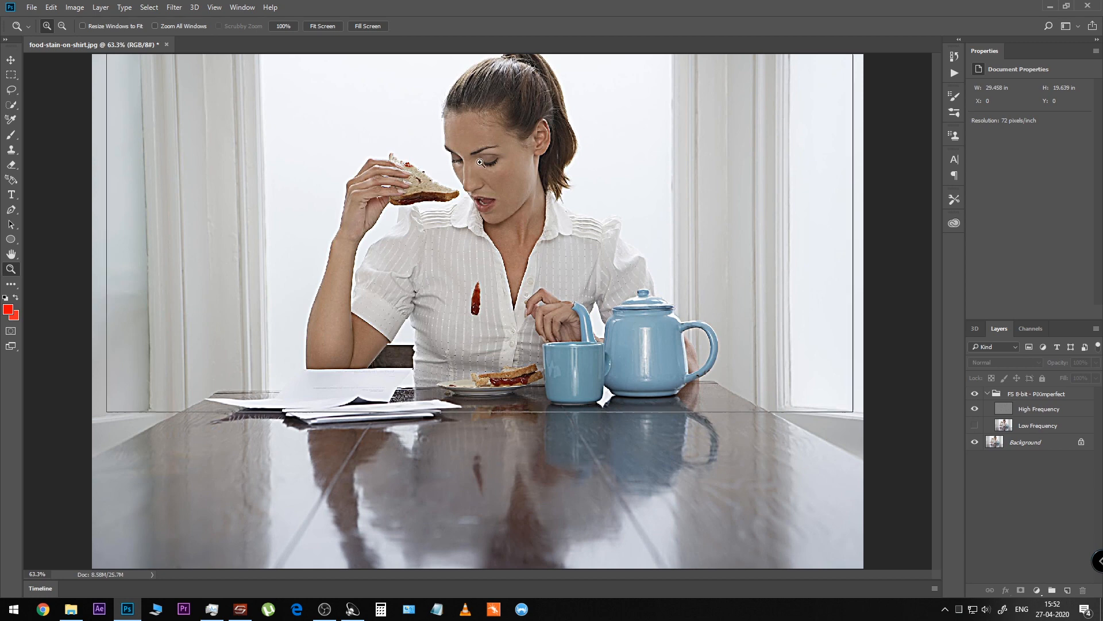
pyautogui.click(474, 162)
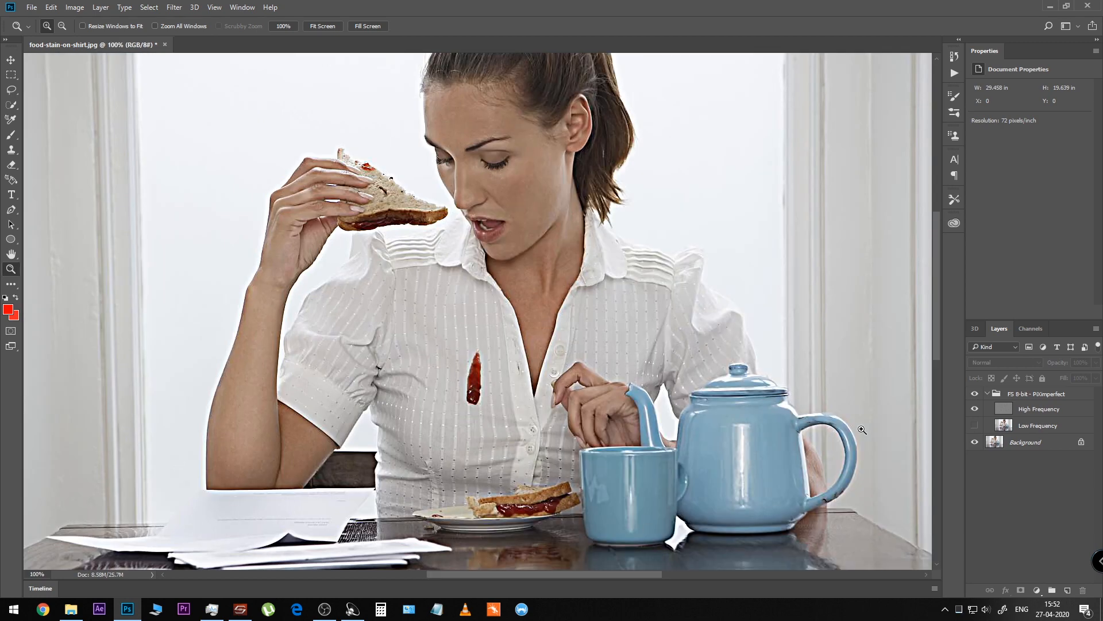
pyautogui.click(974, 425)
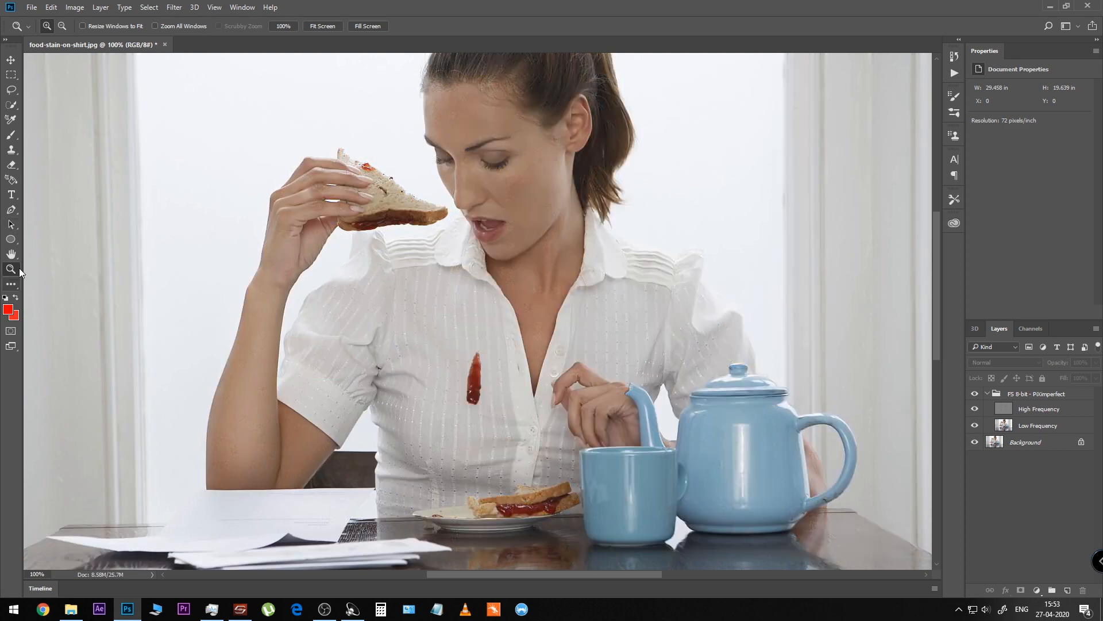
pyautogui.click(343, 26)
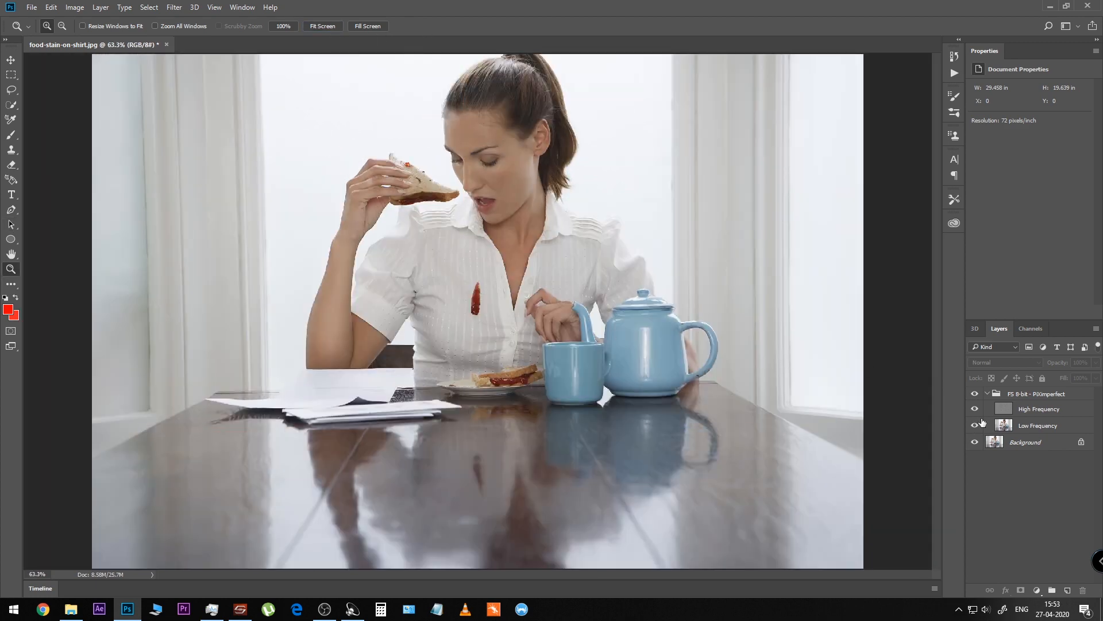
# - Create a new blank layer directly above Low Frequency for painting over the shirt stain
pyautogui.click(1023, 431)
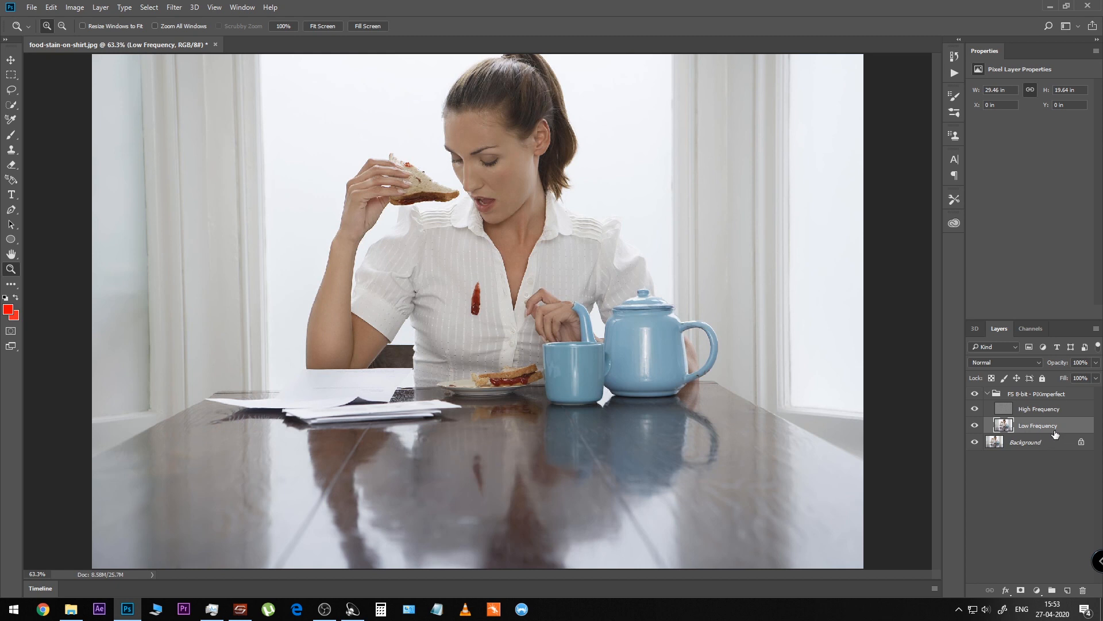
pyautogui.click(1068, 590)
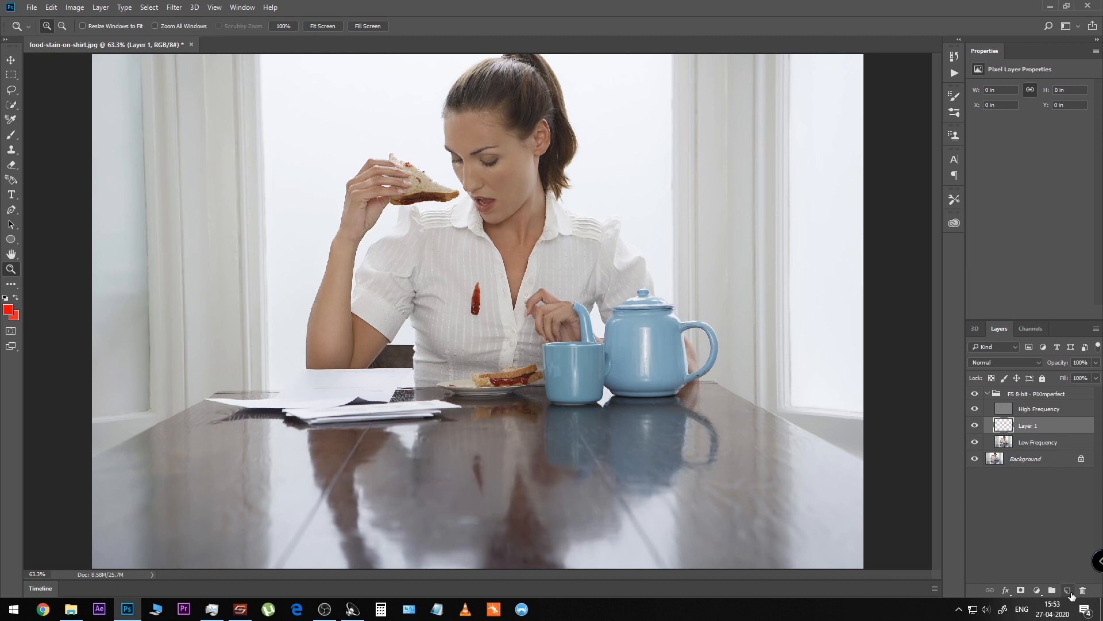
pyautogui.click(478, 297)
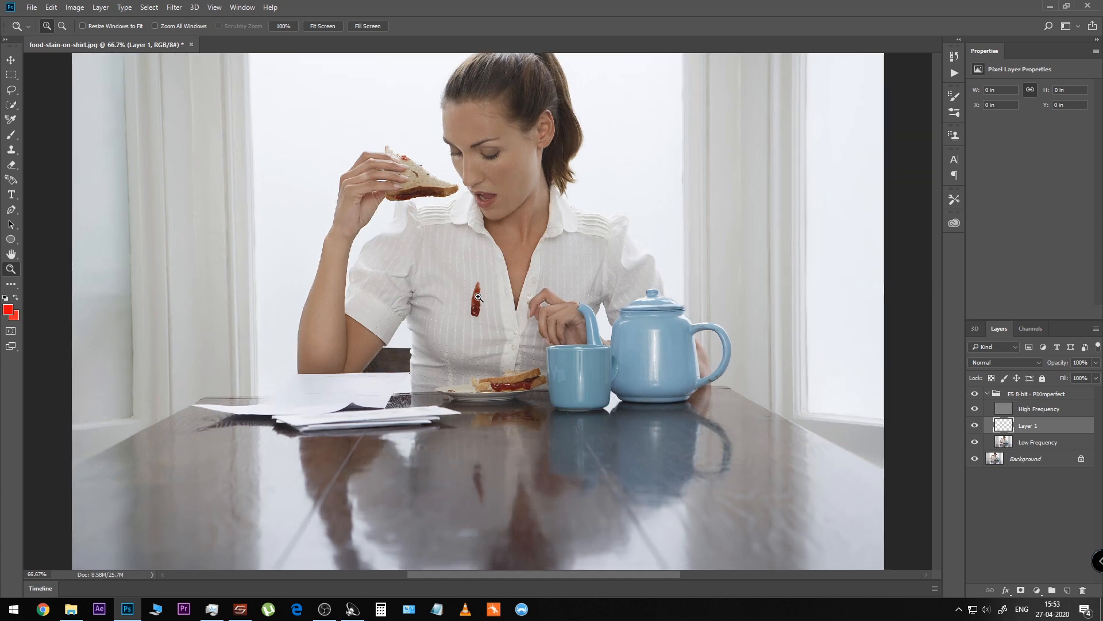
pyautogui.click(477, 297)
pyautogui.click(477, 296)
pyautogui.click(477, 295)
pyautogui.click(477, 295)
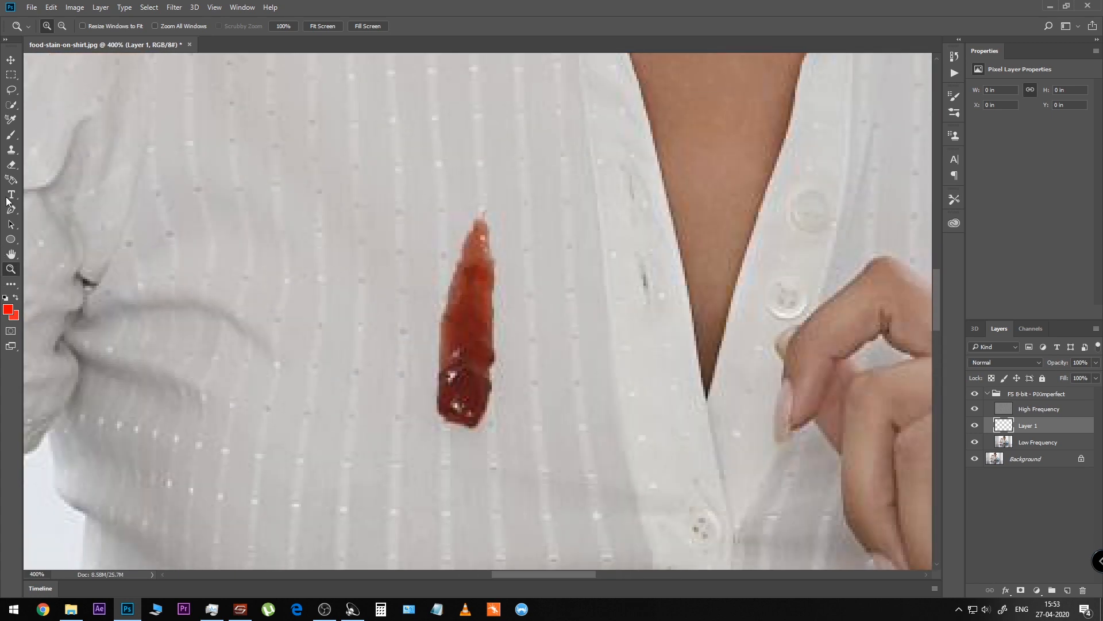
# - Set the Brush tool to a soft 45 px tip with 20% flow
pyautogui.click(10, 134)
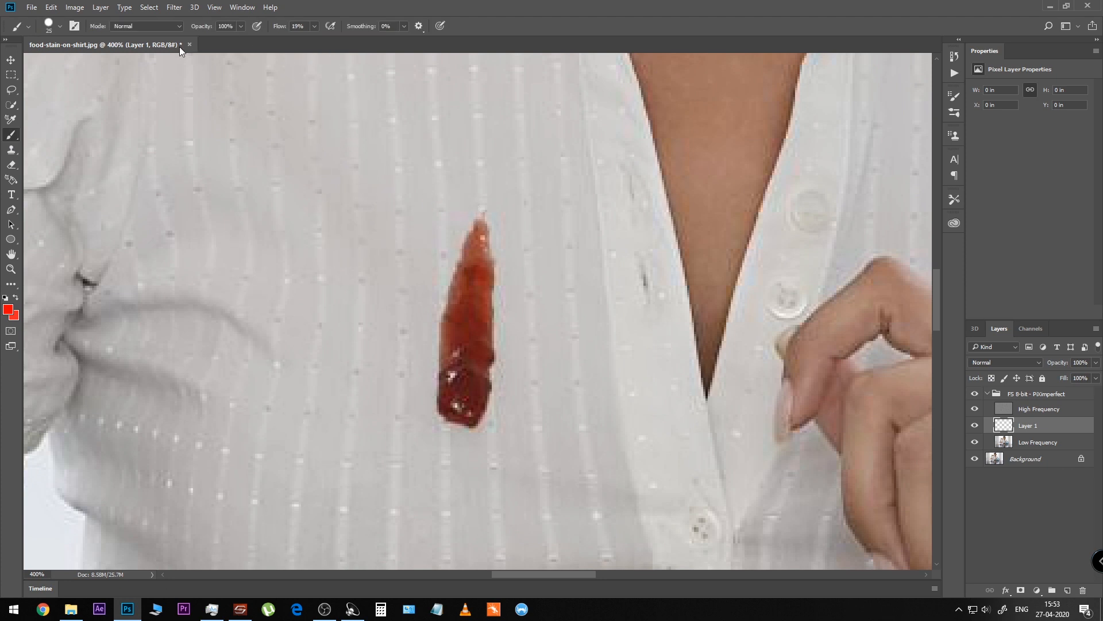
pyautogui.click(60, 26)
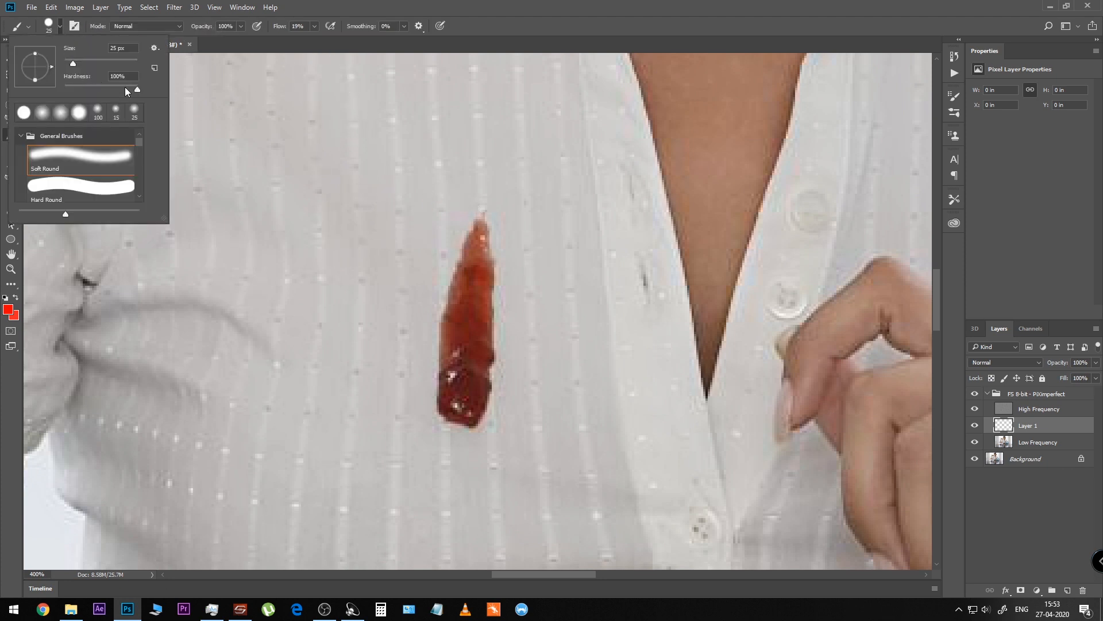
pyautogui.moveTo(137, 89)
pyautogui.mouseDown()
pyautogui.moveTo(42, 95)
pyautogui.moveTo(79, 64)
pyautogui.mouseUp()
pyautogui.click(60, 26)
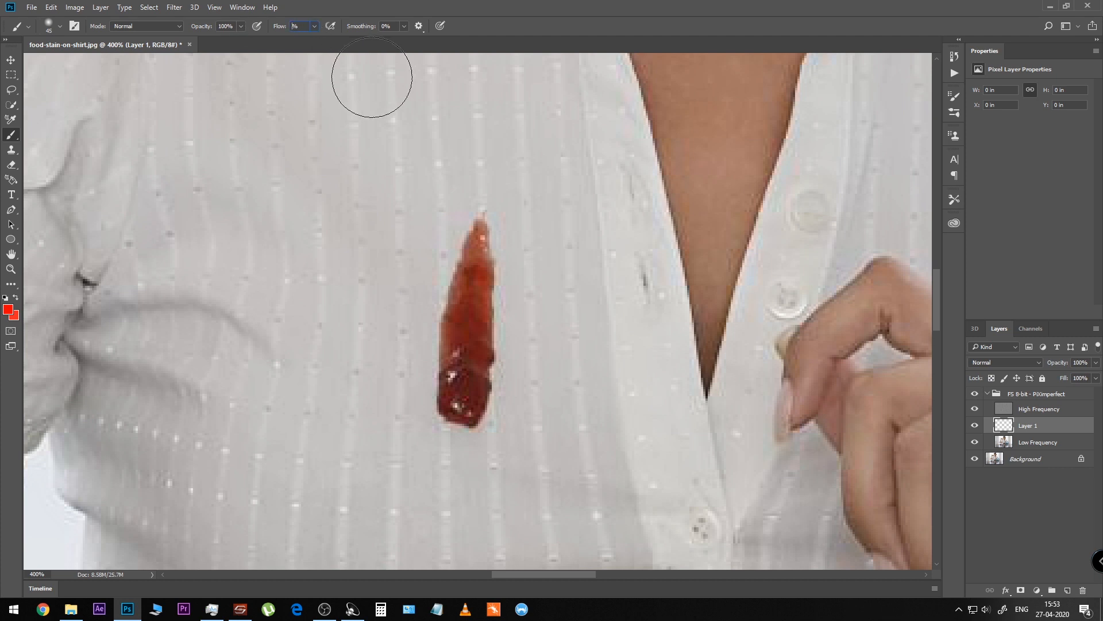
pyautogui.write('20')
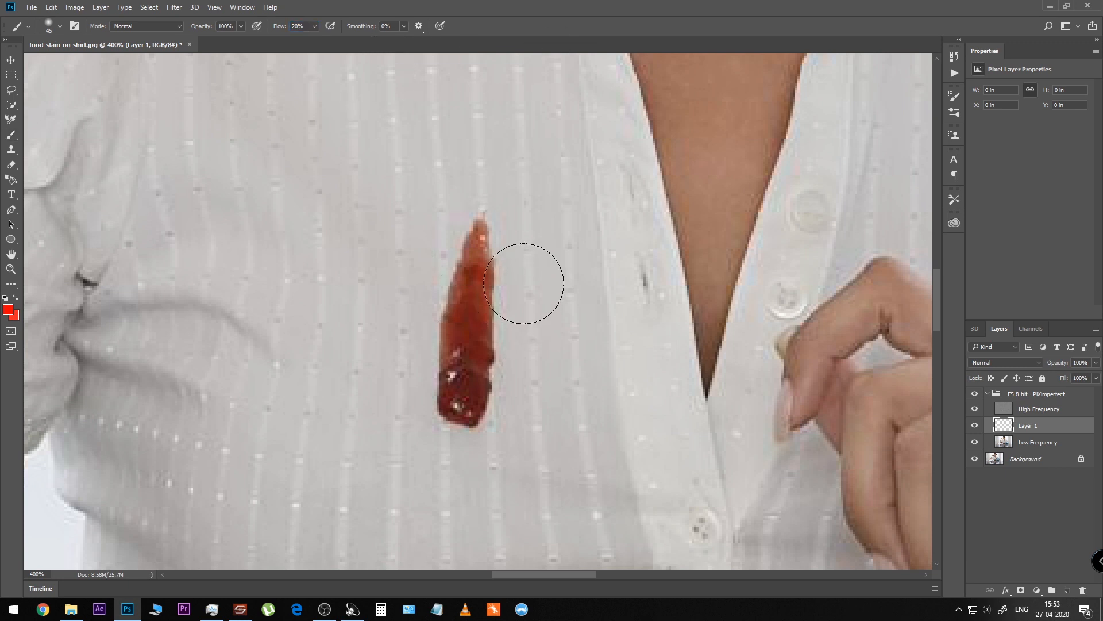
# - Reduce the Brush tool's size to 20 px to suit the narrow stain
pyautogui.write('p')
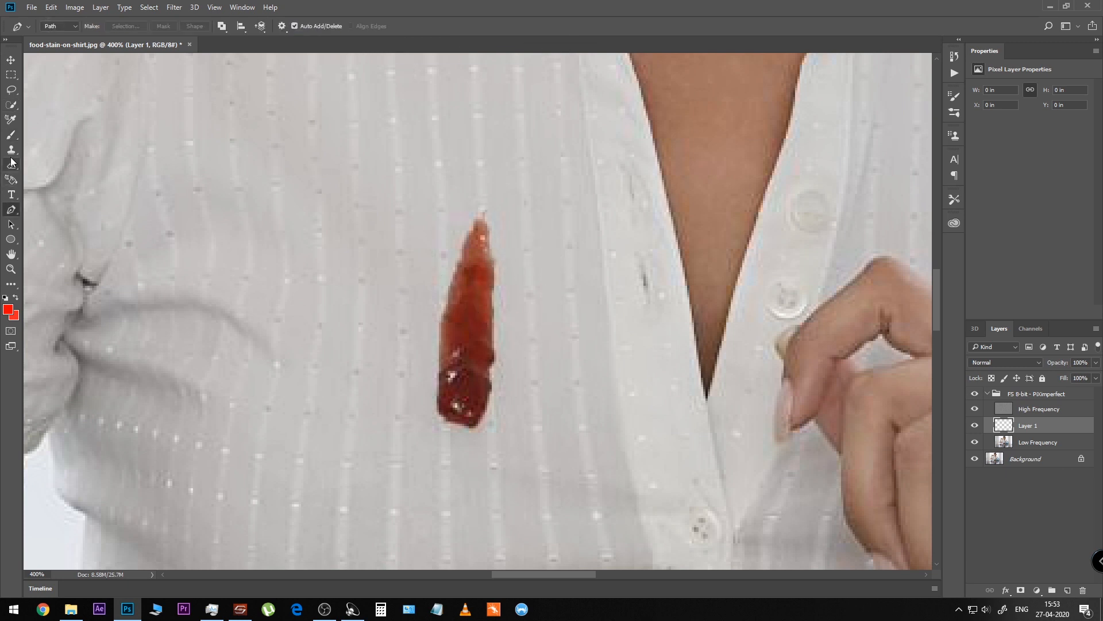
pyautogui.click(17, 132)
pyautogui.press('[')
pyautogui.press('[')
pyautogui.press('[')
pyautogui.press('[')
pyautogui.press('[')
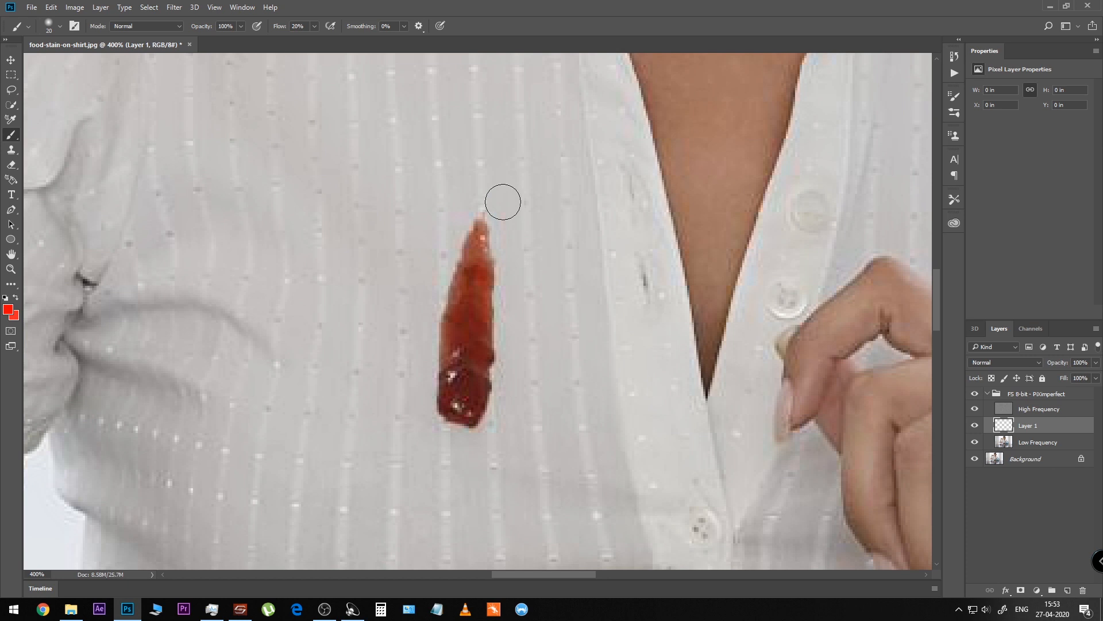
# - Try a stroke of sampled shirt colour along the stain's upper edge, undo it, and hide the High Frequency layer
pyautogui.press('alt')
pyautogui.keyDown('alt'); pyautogui.click(508, 210); pyautogui.keyUp('alt')
pyautogui.moveTo(493, 237); pyautogui.dragTo(504, 284)
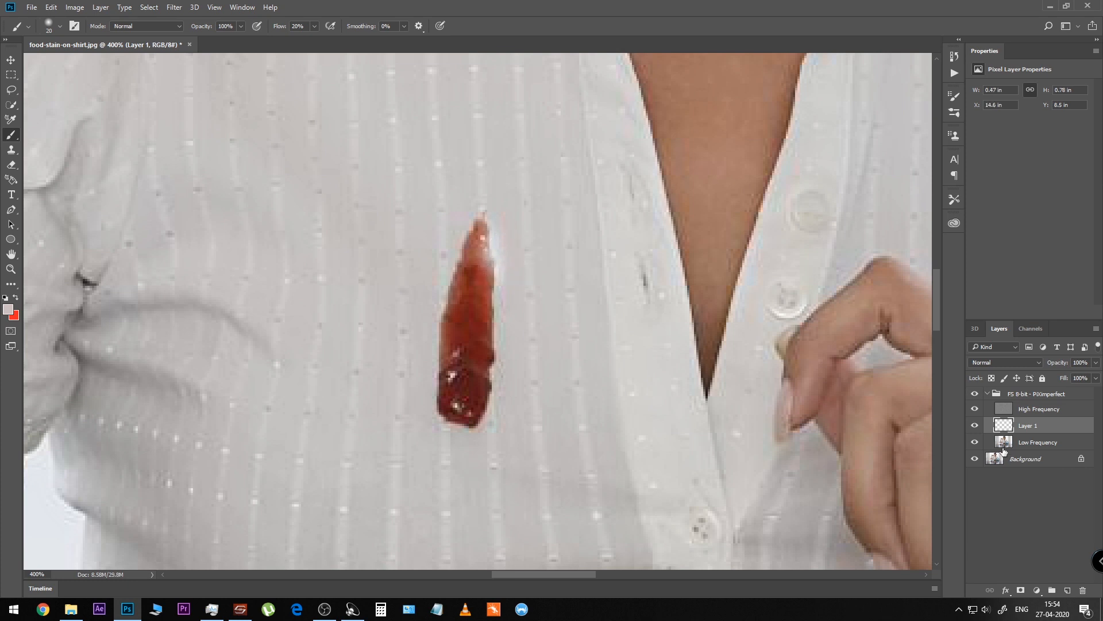
pyautogui.click(975, 409)
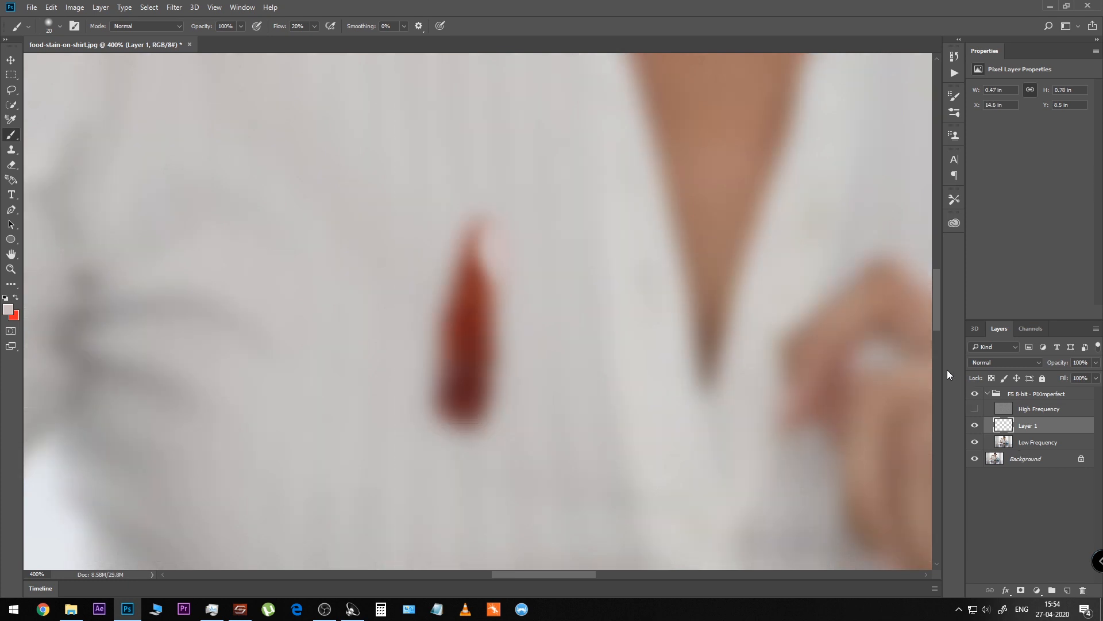
pyautogui.hotkey('ctrl', 'z')
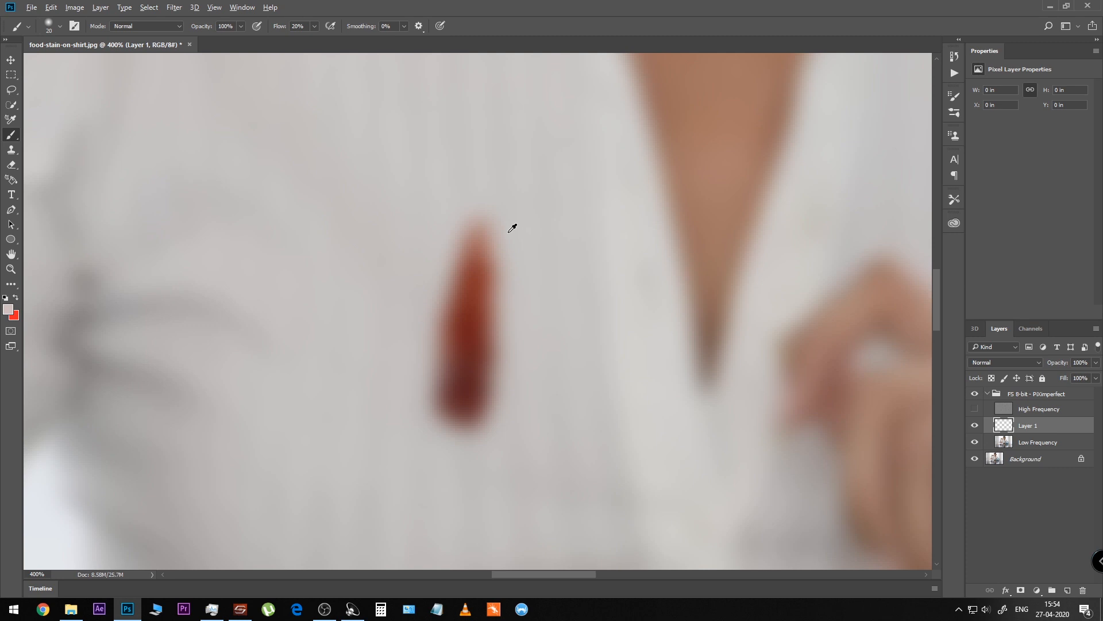
# - Paint over the whole red stain on Layer 1 with shirt colours repeatedly sampled from the fabric around it
pyautogui.moveTo(502, 237); pyautogui.dragTo(500, 369)
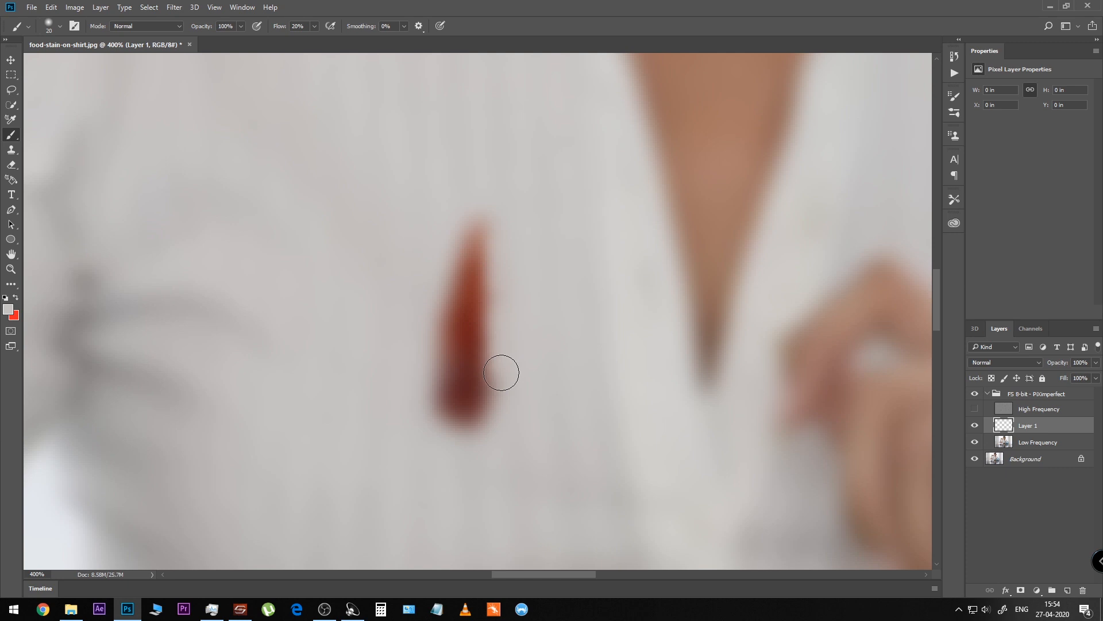
pyautogui.keyDown('alt'); pyautogui.click(444, 231); pyautogui.keyUp('alt')
pyautogui.moveTo(441, 232)
pyautogui.mouseDown()
pyautogui.moveTo(456, 226)
pyautogui.moveTo(432, 410)
pyautogui.mouseUp()
pyautogui.keyDown('alt'); pyautogui.click(498, 205); pyautogui.keyUp('alt')
pyautogui.moveTo(497, 230)
pyautogui.mouseDown()
pyautogui.moveTo(492, 394)
pyautogui.moveTo(492, 320)
pyautogui.moveTo(470, 351)
pyautogui.moveTo(463, 399)
pyautogui.moveTo(443, 367)
pyautogui.moveTo(461, 236)
pyautogui.mouseUp()
pyautogui.keyDown('alt'); pyautogui.click(502, 332); pyautogui.keyUp('alt')
pyautogui.keyDown('alt'); pyautogui.click(478, 371); pyautogui.keyUp('alt')
pyautogui.keyDown('alt'); pyautogui.click(480, 337); pyautogui.keyUp('alt')
pyautogui.keyDown('alt'); pyautogui.click(436, 257); pyautogui.keyUp('alt')
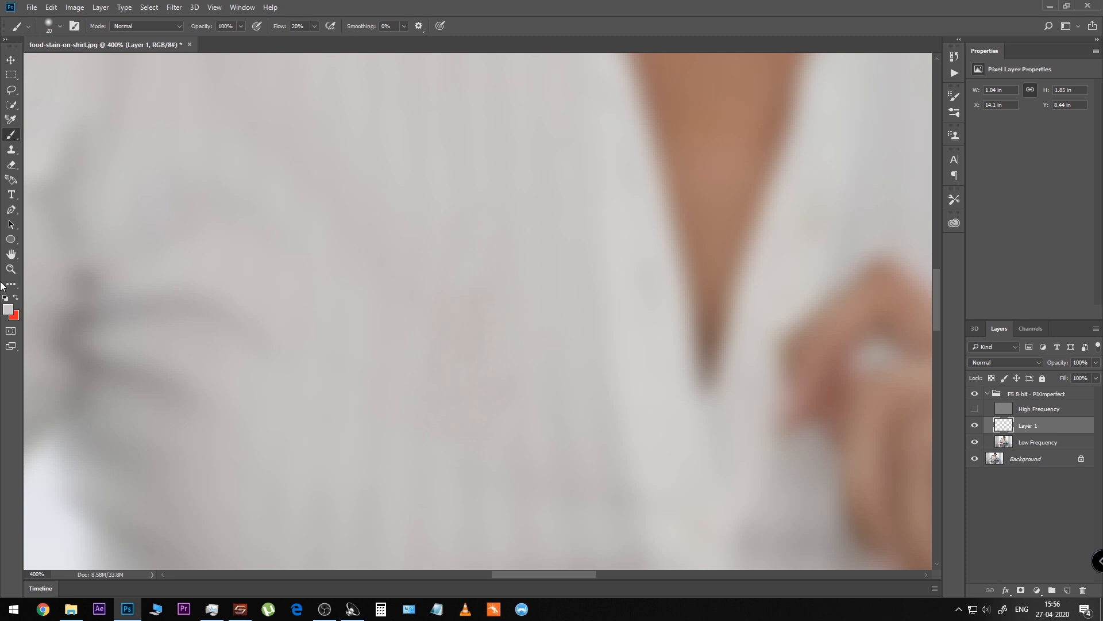
# - Show the High Frequency layer again and compare the painted stain area with that layer off and on
pyautogui.press('z')
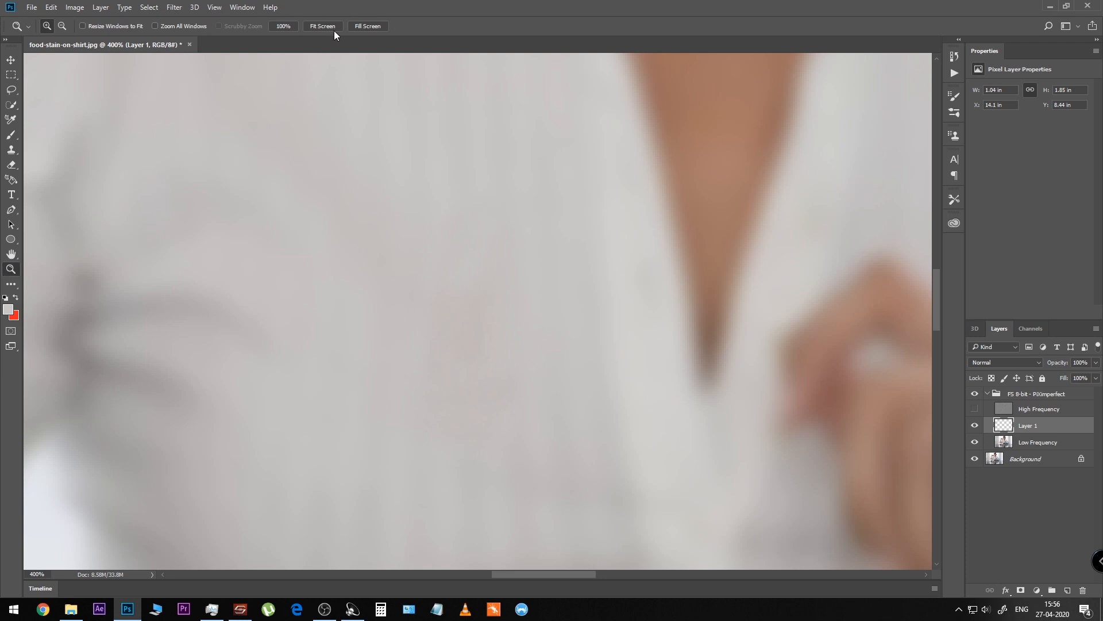
pyautogui.click(323, 26)
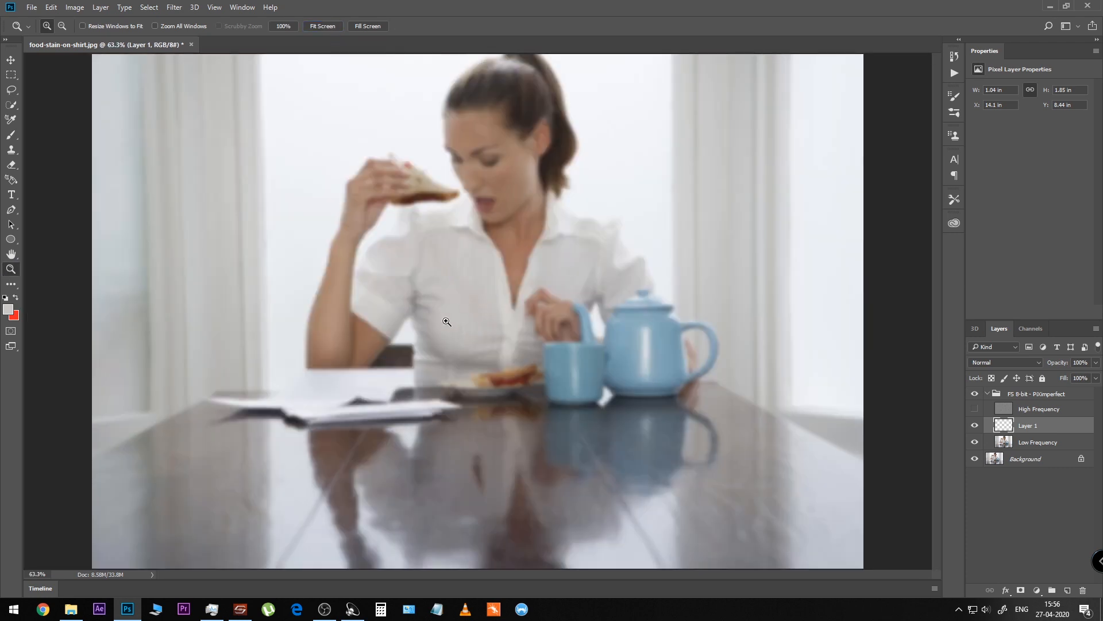
pyautogui.click(975, 409)
pyautogui.click(457, 301)
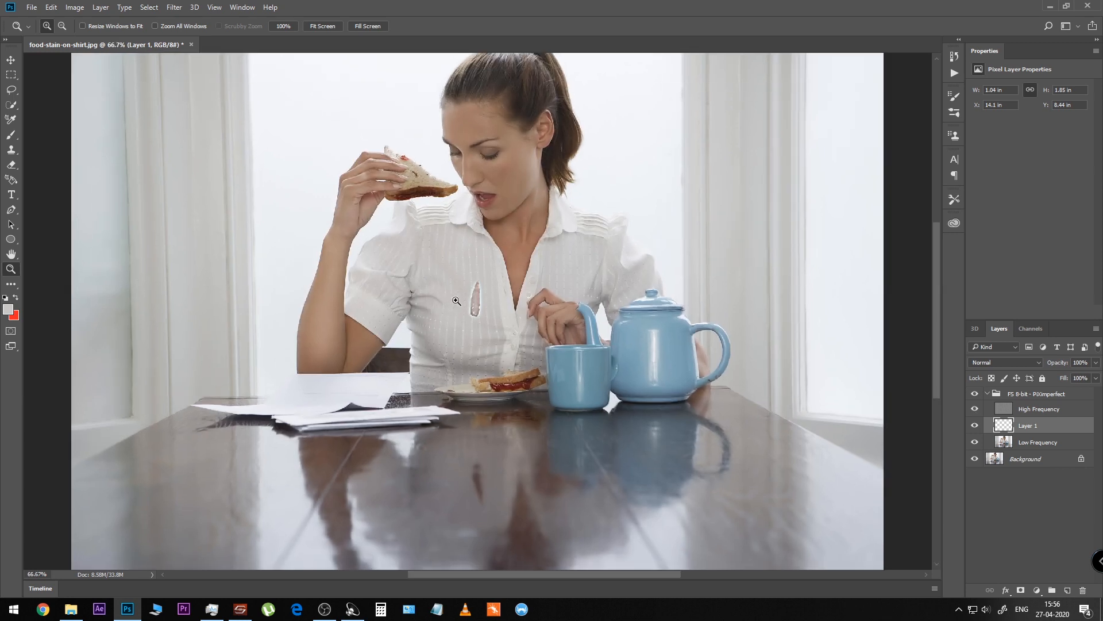
pyautogui.click(456, 302)
pyautogui.click(456, 301)
pyautogui.click(456, 301)
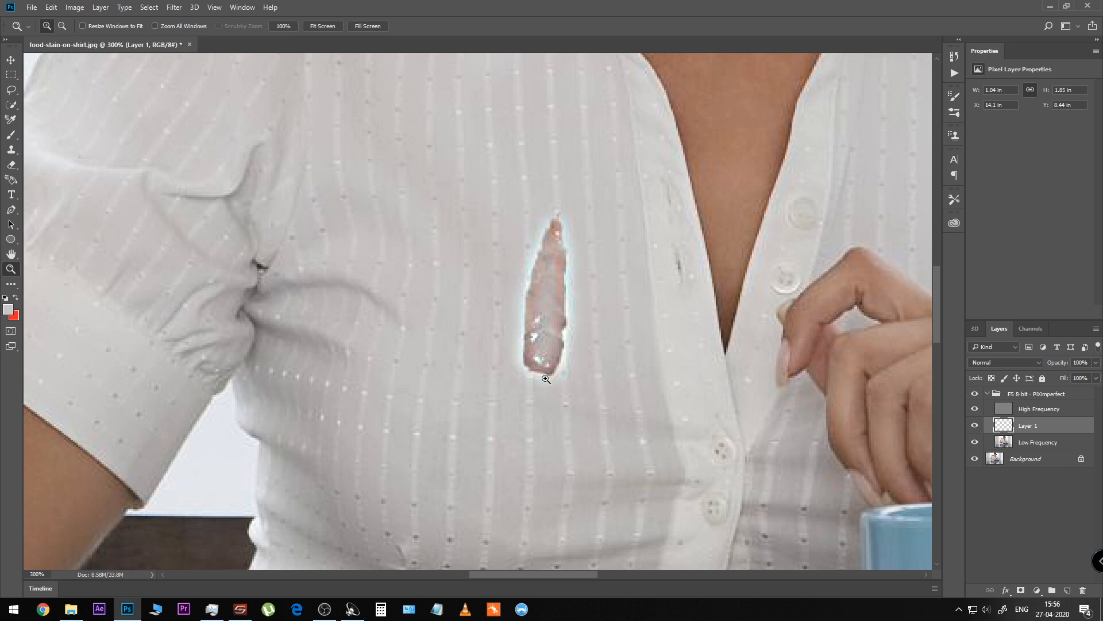
pyautogui.click(974, 409)
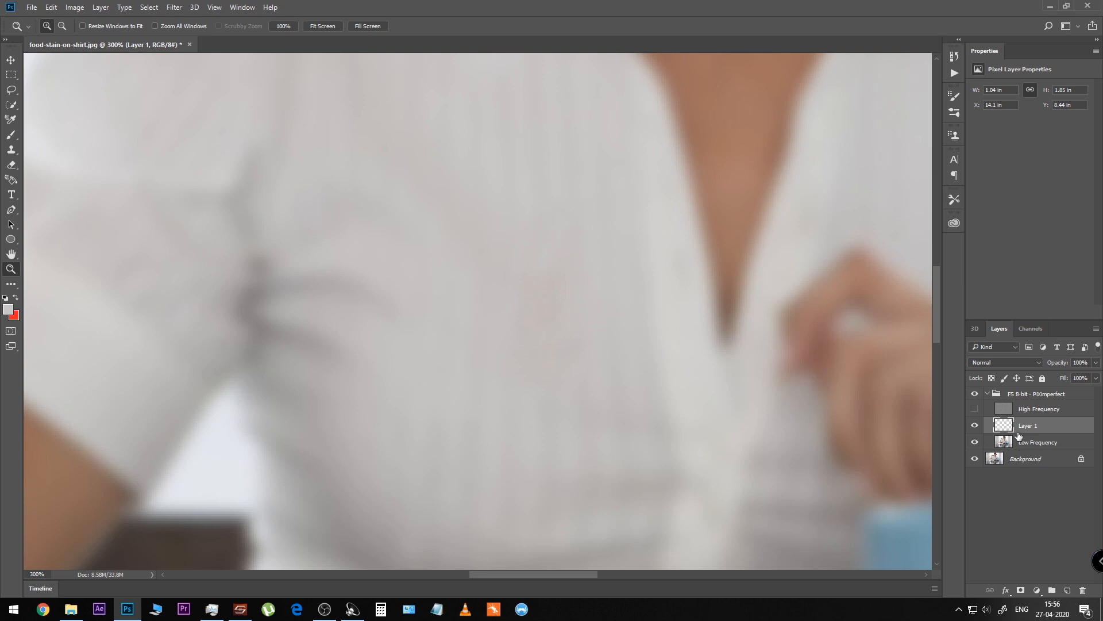
pyautogui.click(973, 409)
# - Draw a loose freehand Lasso selection around the whole stain on the High Frequency layer
pyautogui.click(1031, 411)
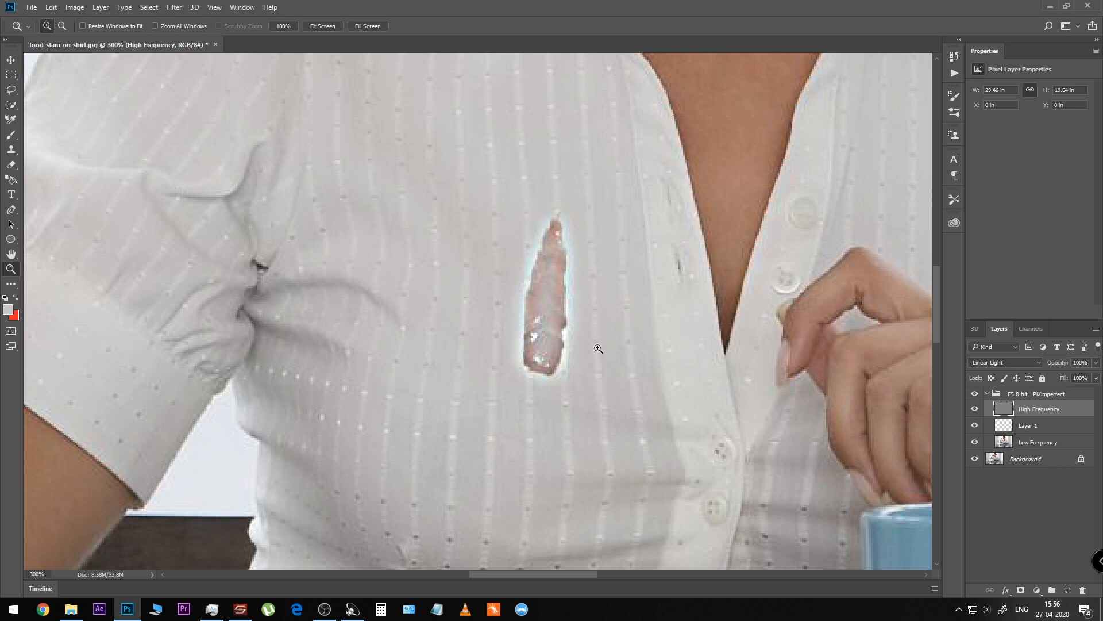
pyautogui.click(12, 91)
pyautogui.moveTo(542, 206)
pyautogui.mouseDown()
pyautogui.moveTo(507, 334)
pyautogui.moveTo(512, 374)
pyautogui.moveTo(554, 397)
pyautogui.moveTo(573, 392)
pyautogui.moveTo(582, 354)
pyautogui.moveTo(573, 221)
pyautogui.moveTo(542, 208)
pyautogui.mouseUp()
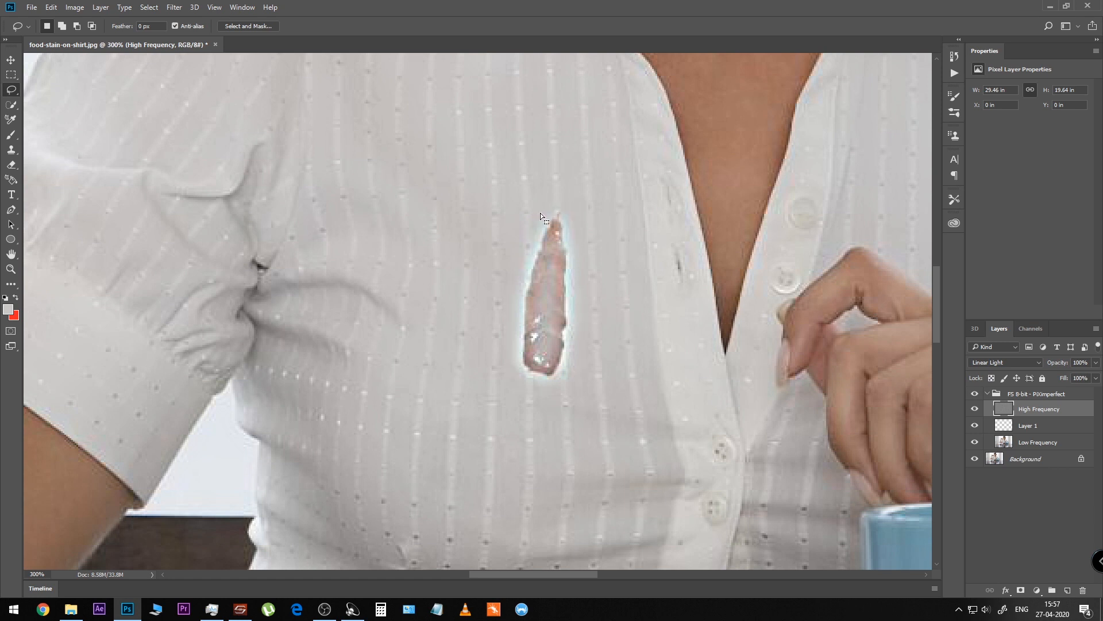
# - Set the selected stain's saturation to -100 with Hue/Saturation on the High Frequency layer and clear the selection
pyautogui.click(75, 7)
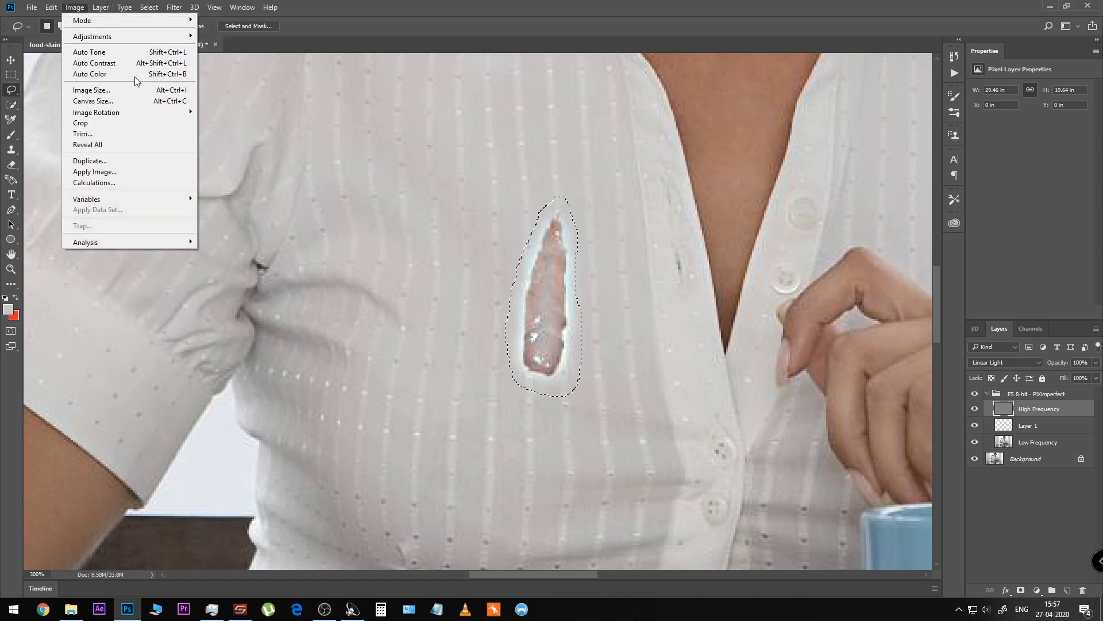
pyautogui.moveTo(156, 36)
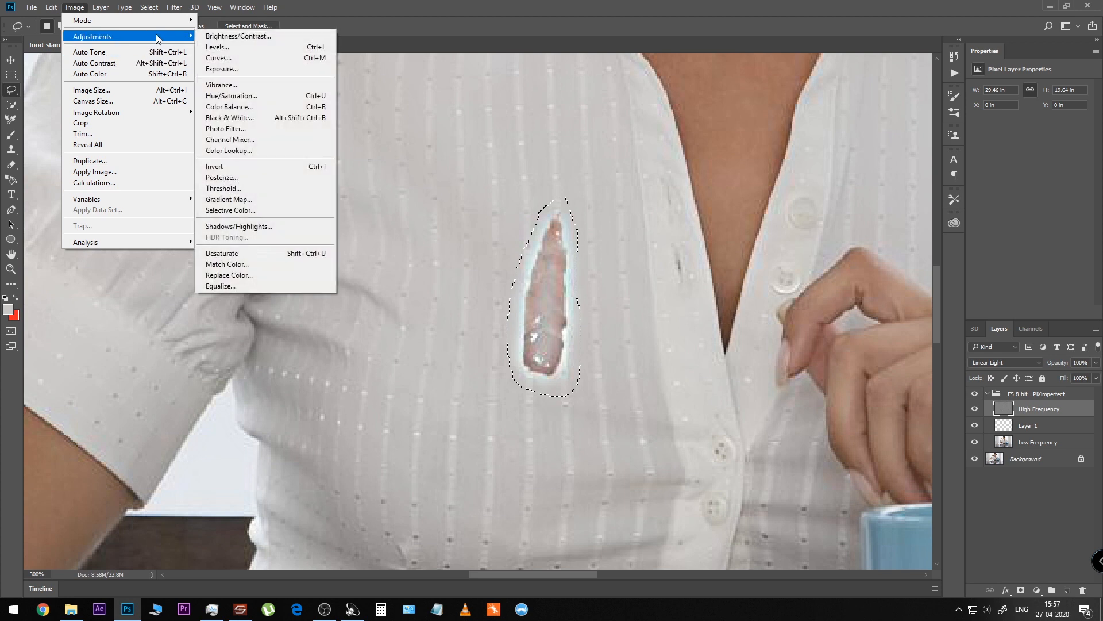
pyautogui.click(231, 96)
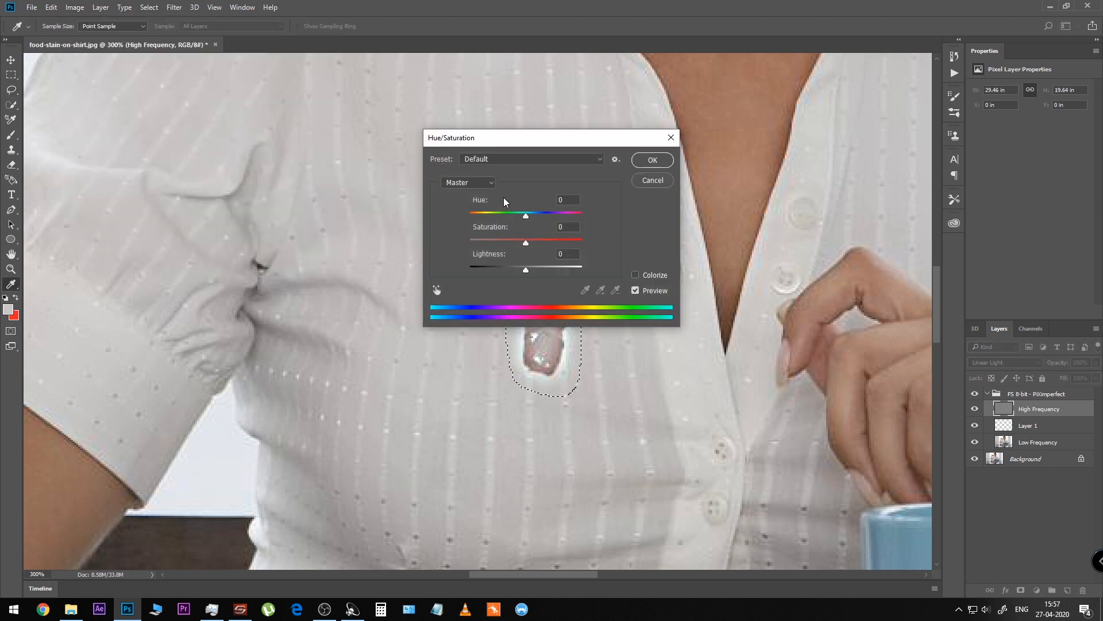
pyautogui.moveTo(534, 142); pyautogui.dragTo(751, 138)
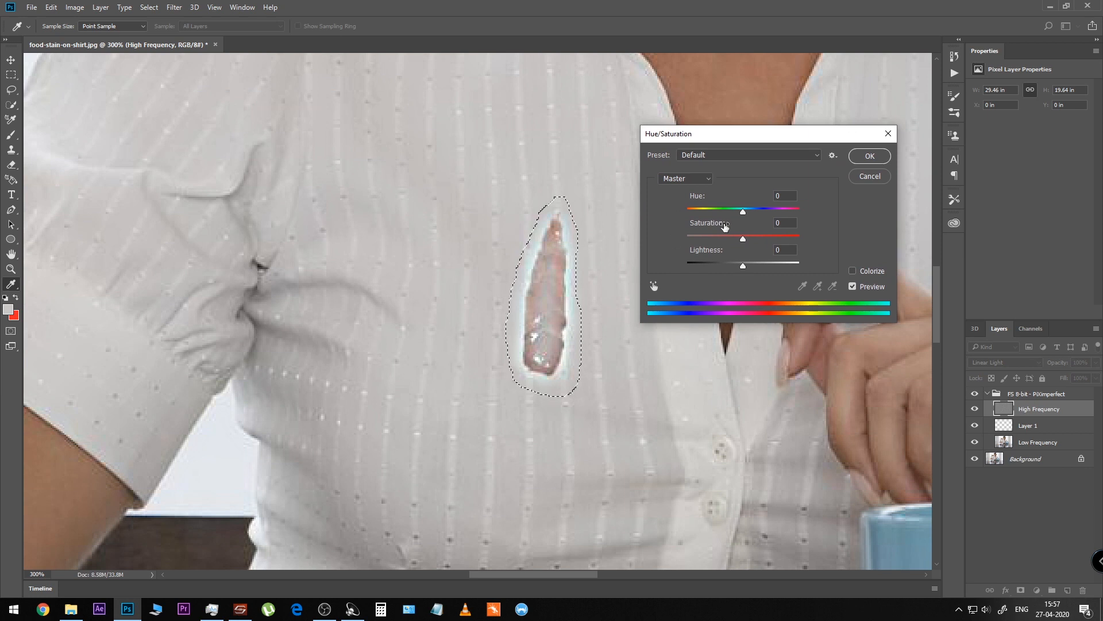
pyautogui.moveTo(743, 241); pyautogui.dragTo(627, 237)
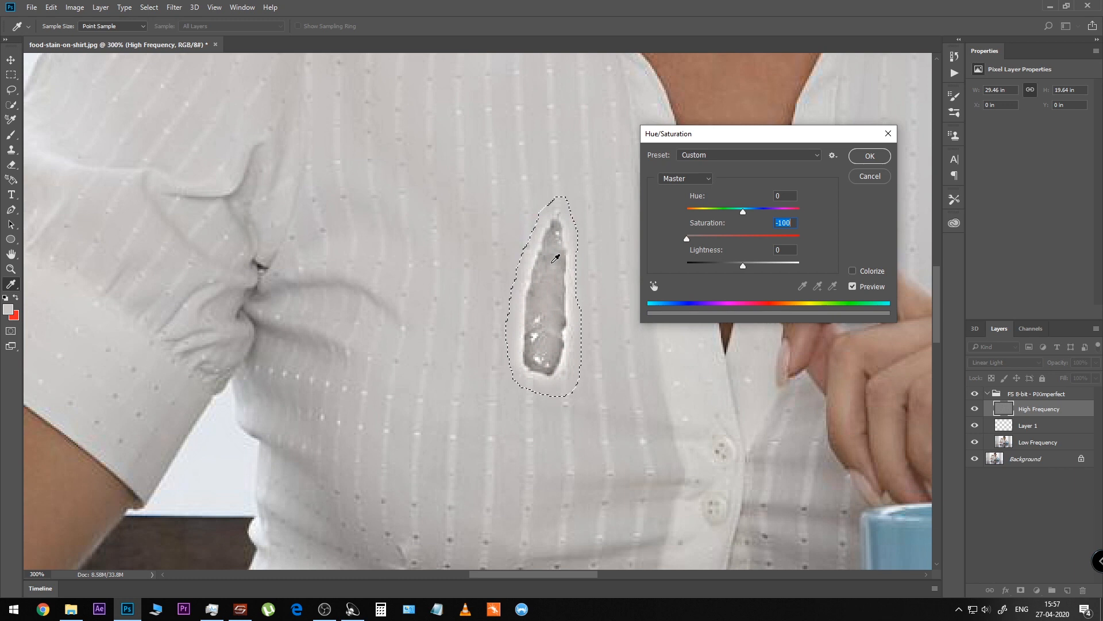
pyautogui.click(873, 157)
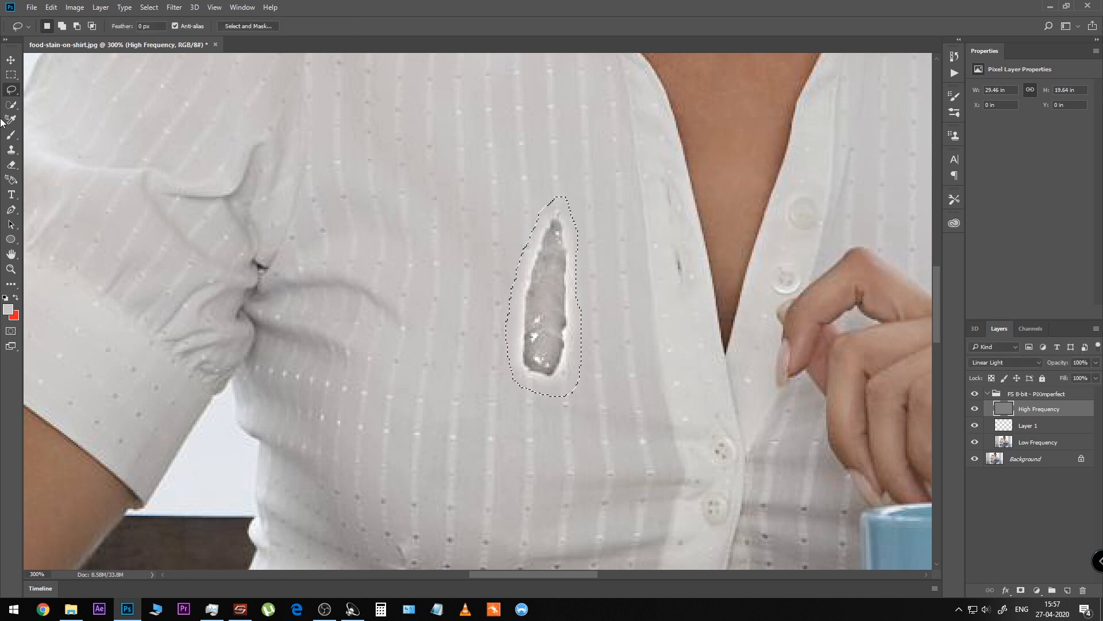
pyautogui.click(9, 63)
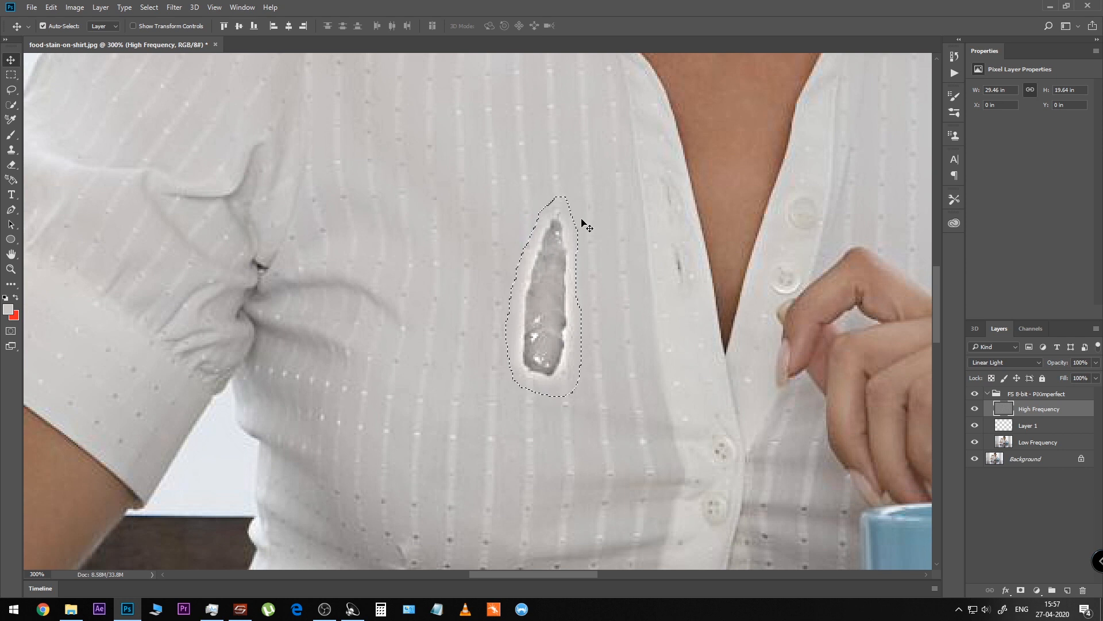
pyautogui.press('ctrl')
pyautogui.hotkey('ctrl', 'd')
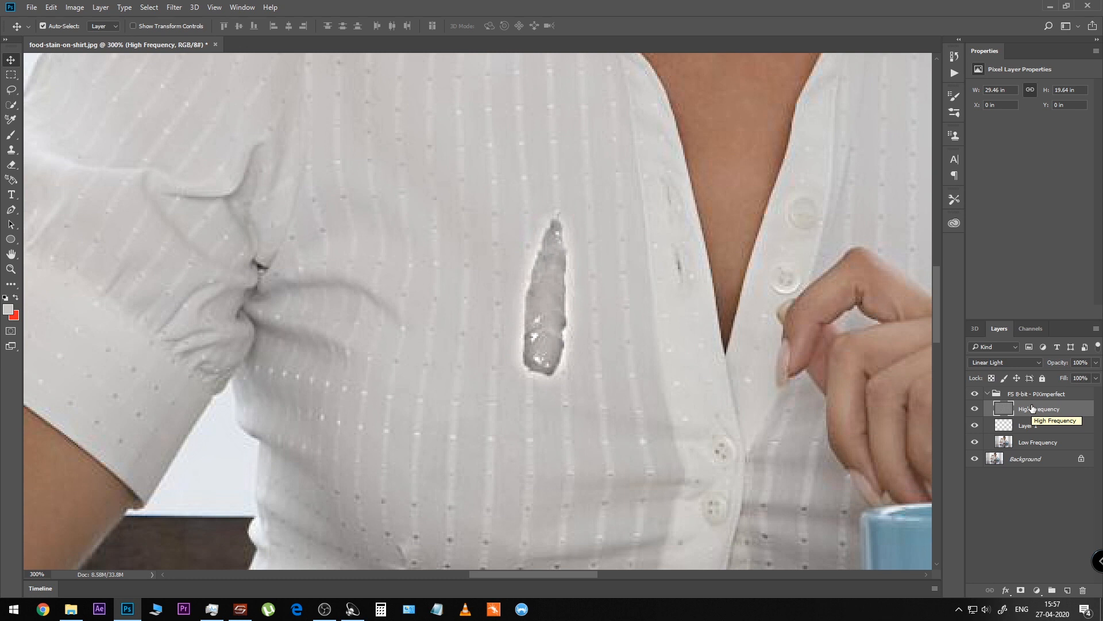
# - Duplicate the High Frequency layer, hide the copy as a backup, and select the original High Frequency layer
pyautogui.click(1029, 443)
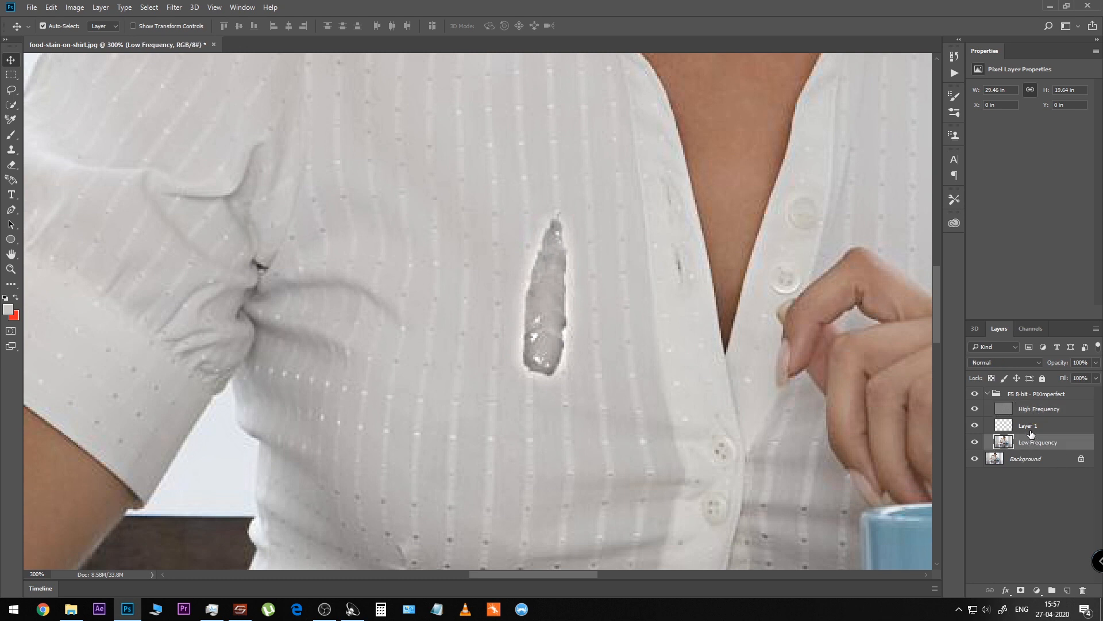
pyautogui.click(1033, 430)
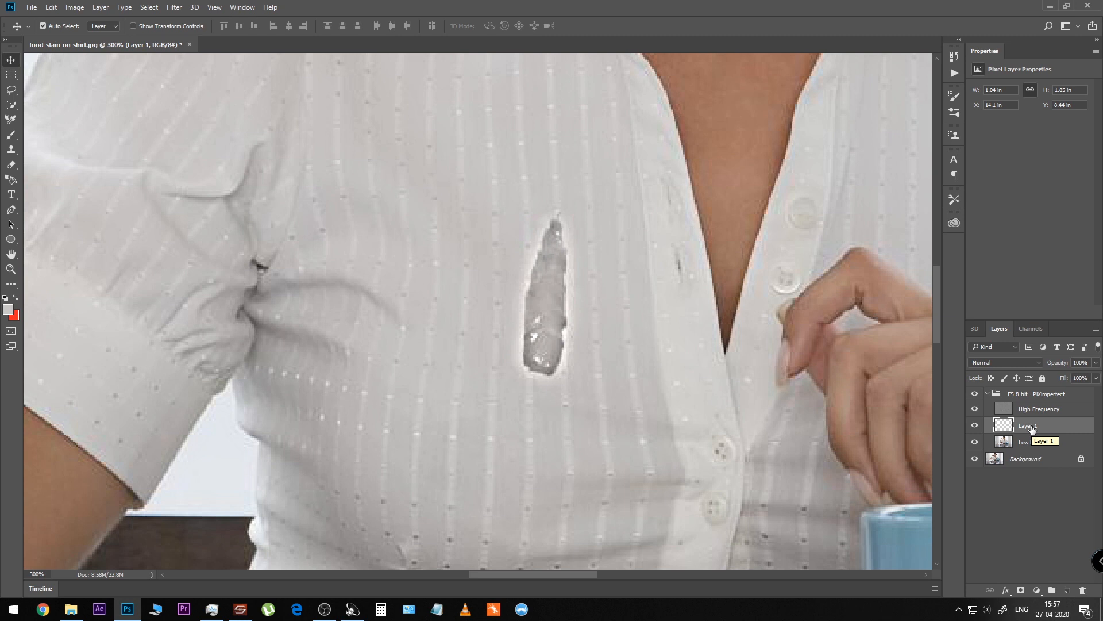
pyautogui.click(1032, 413)
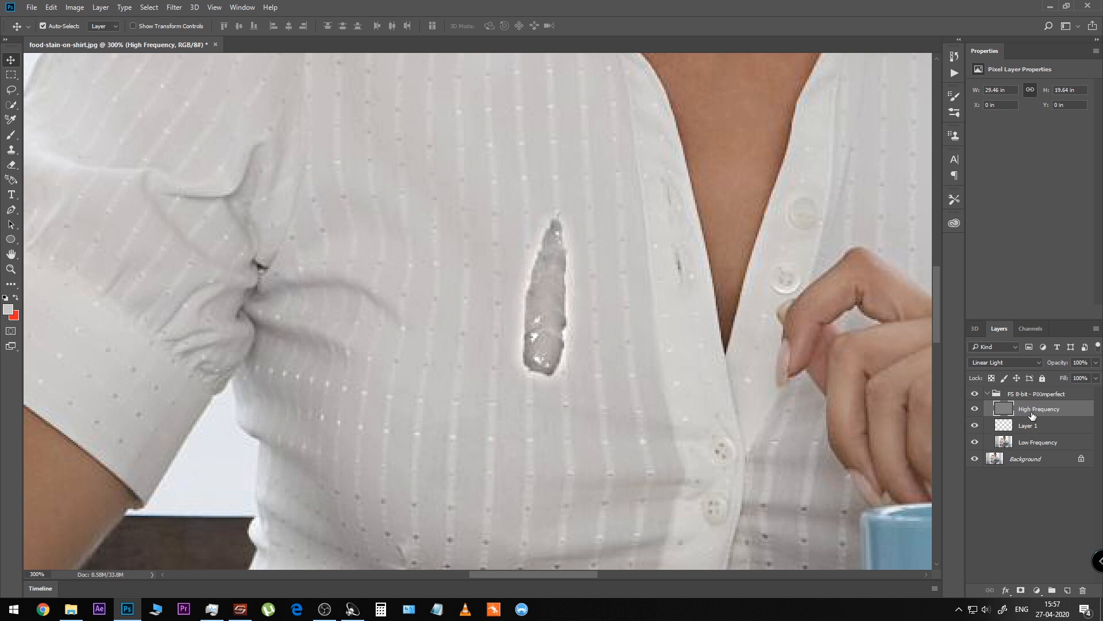
pyautogui.hotkey('ctrl', 'j')
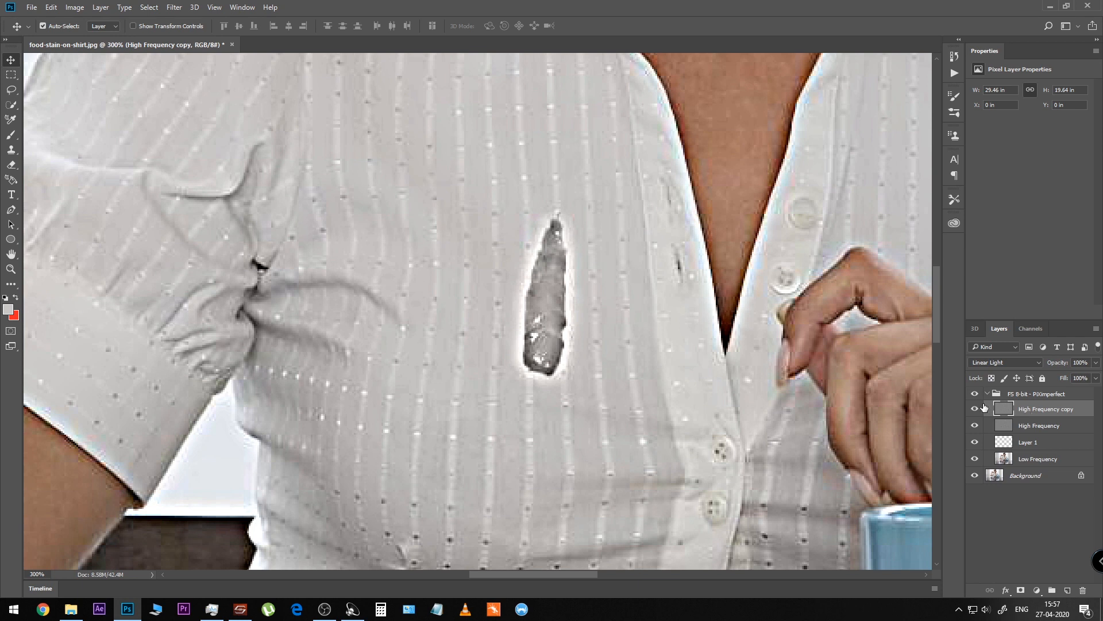
pyautogui.click(974, 408)
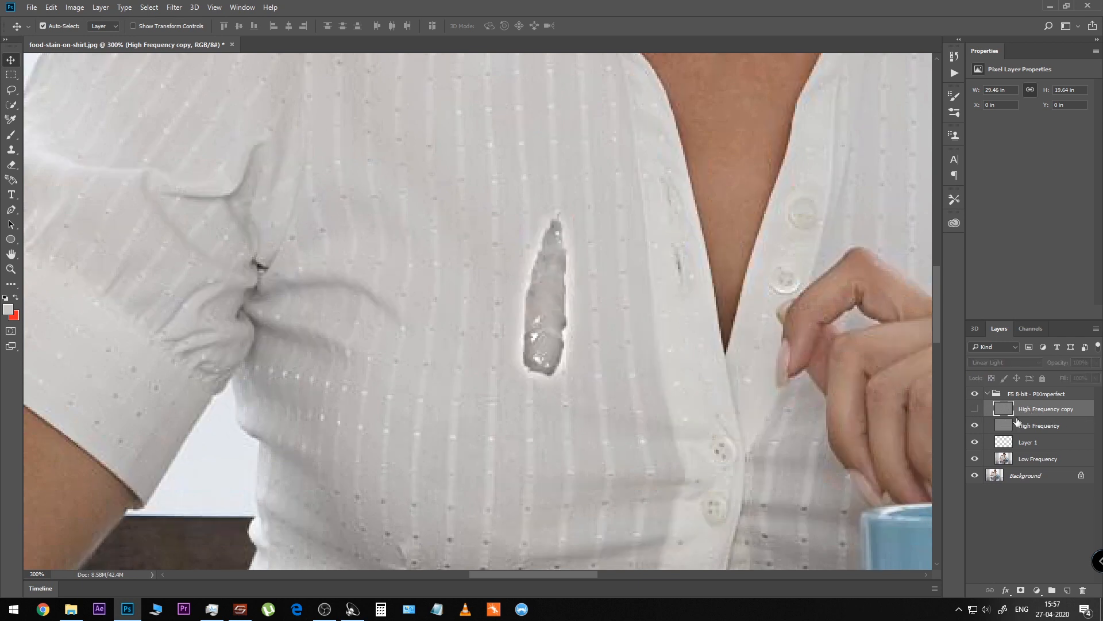
pyautogui.click(1050, 425)
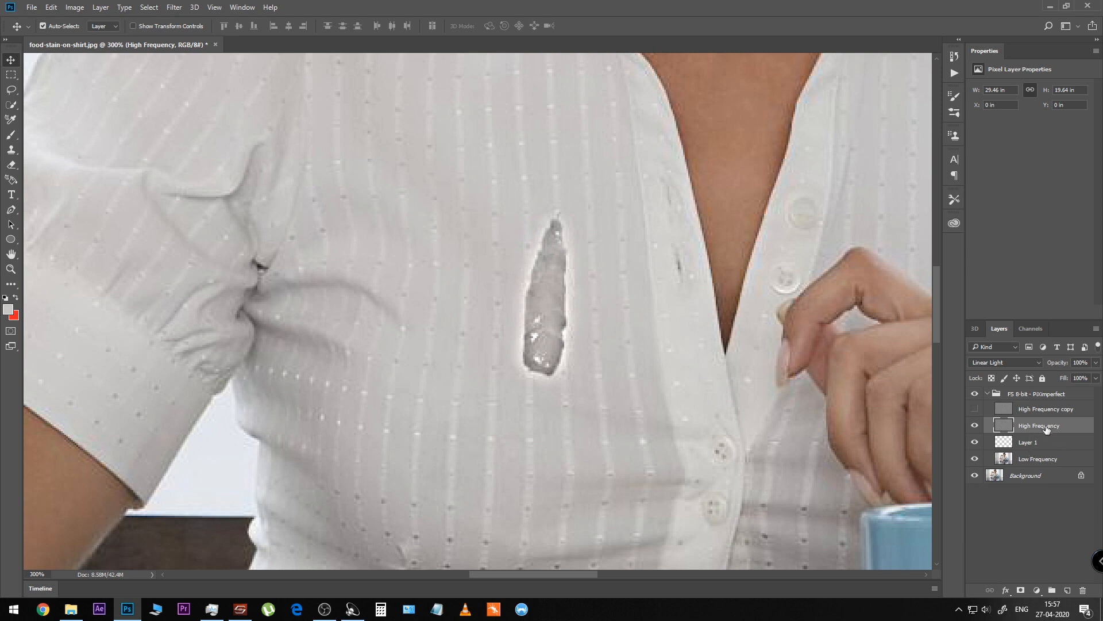
# - Set the Clone Stamp tool to sample only the current layer and reduce its brush size to 20 px
pyautogui.click(11, 149)
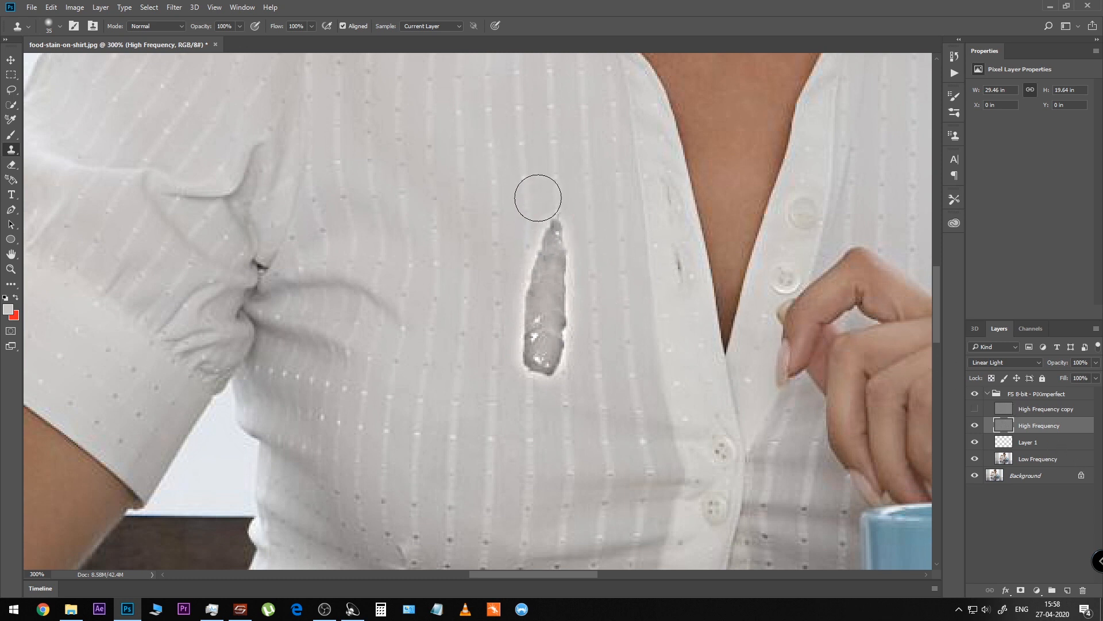
pyautogui.click(451, 27)
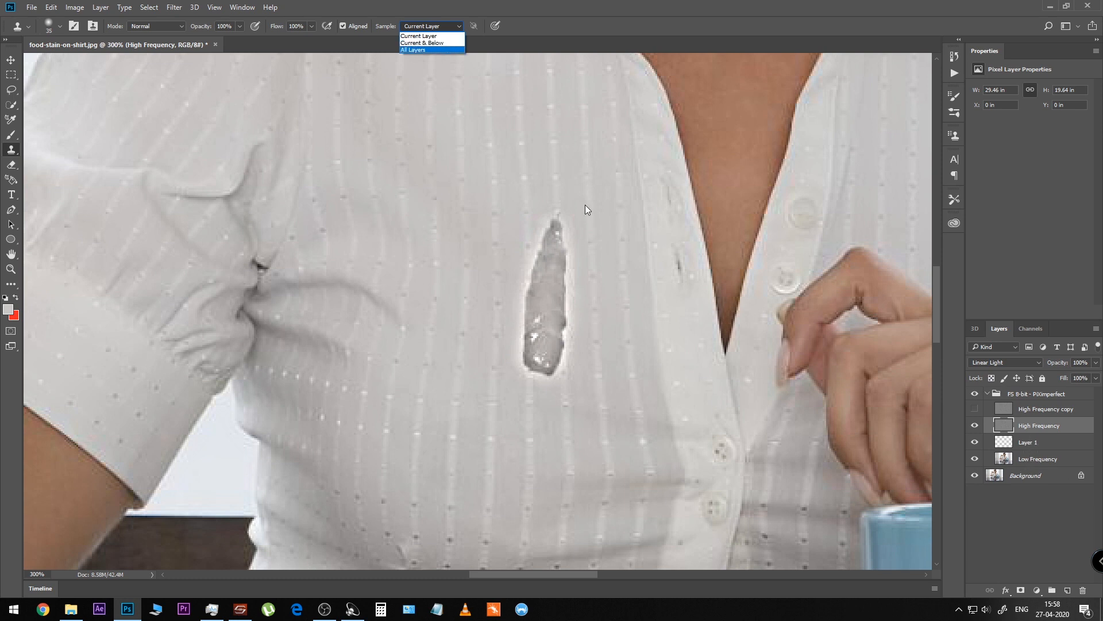
pyautogui.click(423, 36)
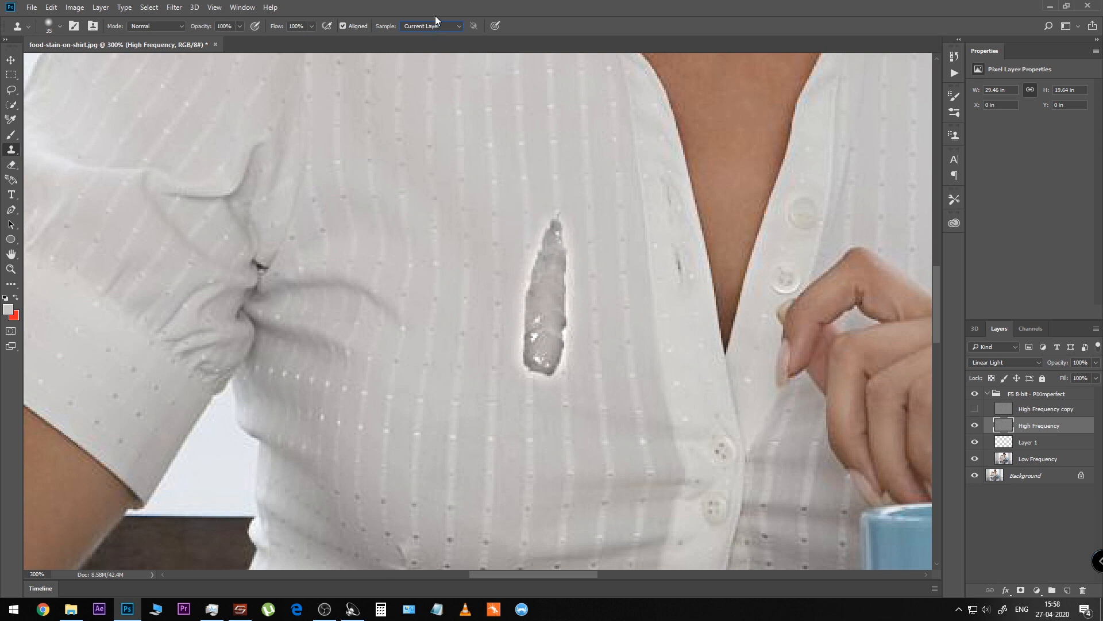
pyautogui.click(60, 26)
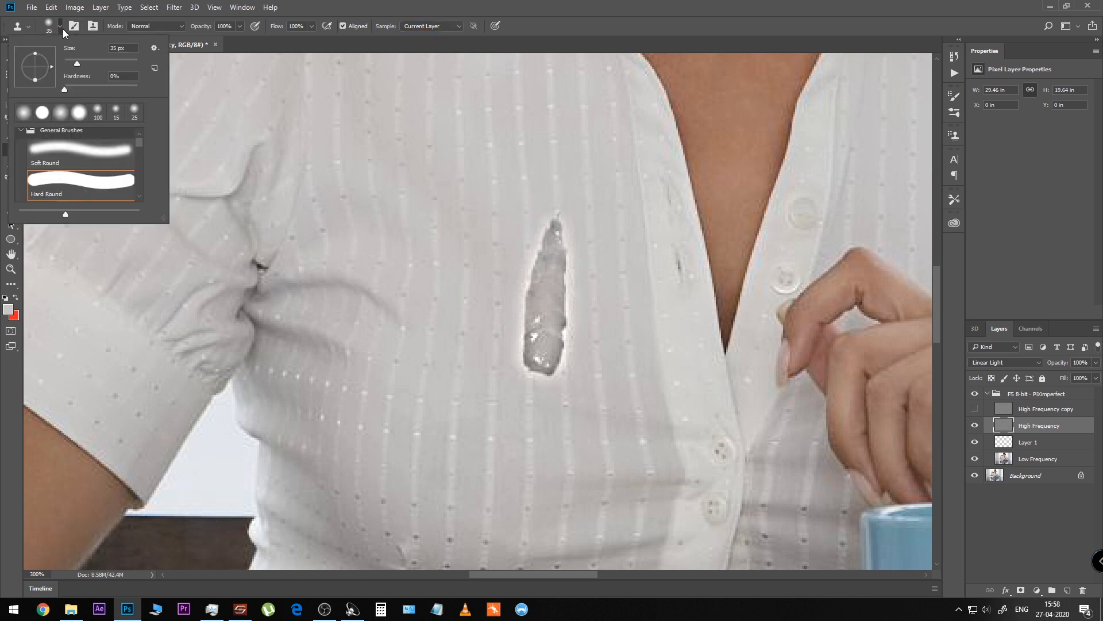
pyautogui.click(64, 29)
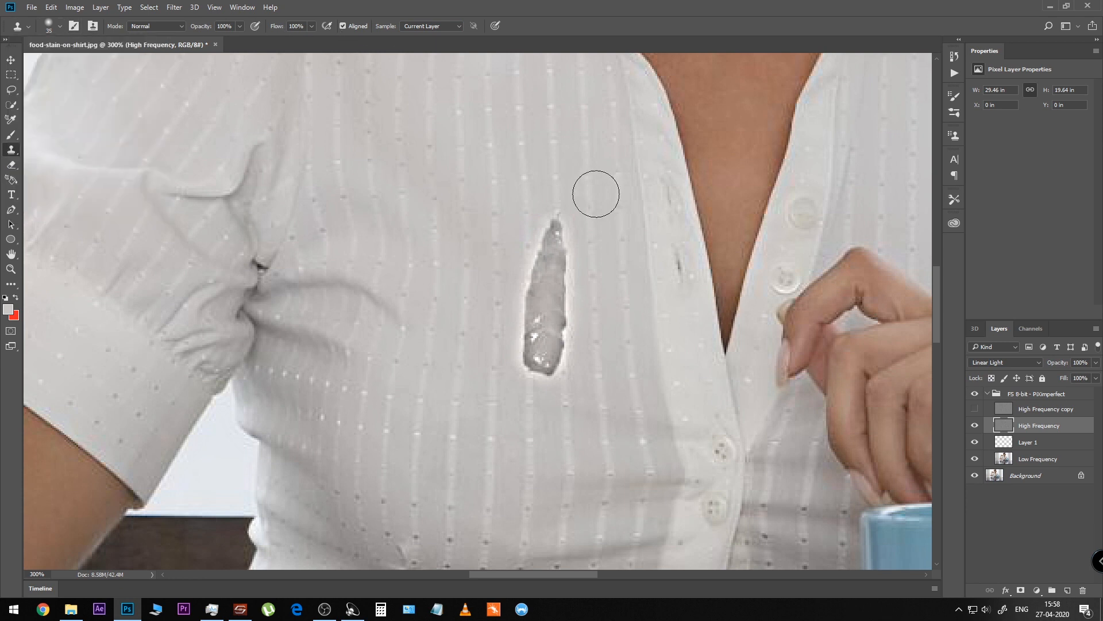
pyautogui.press('z')
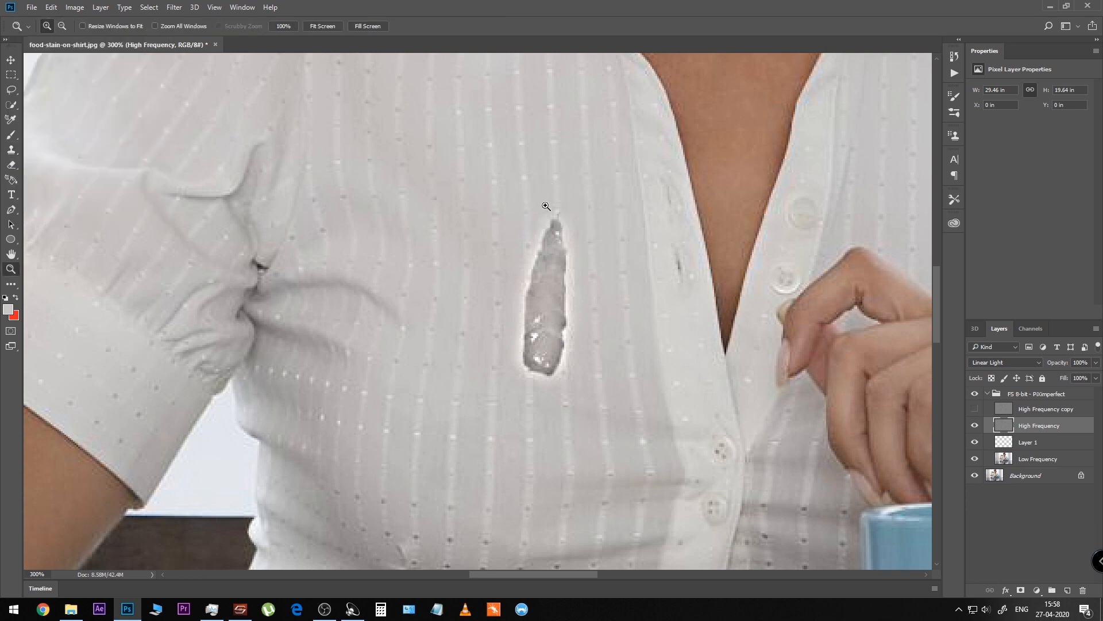
pyautogui.click(545, 207)
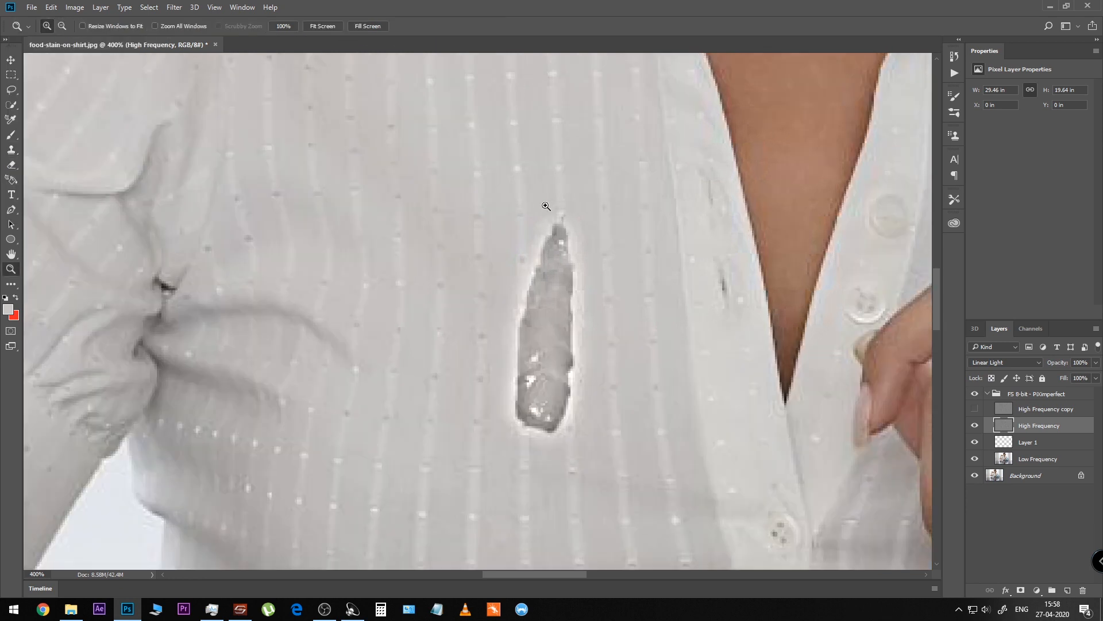
pyautogui.click(10, 150)
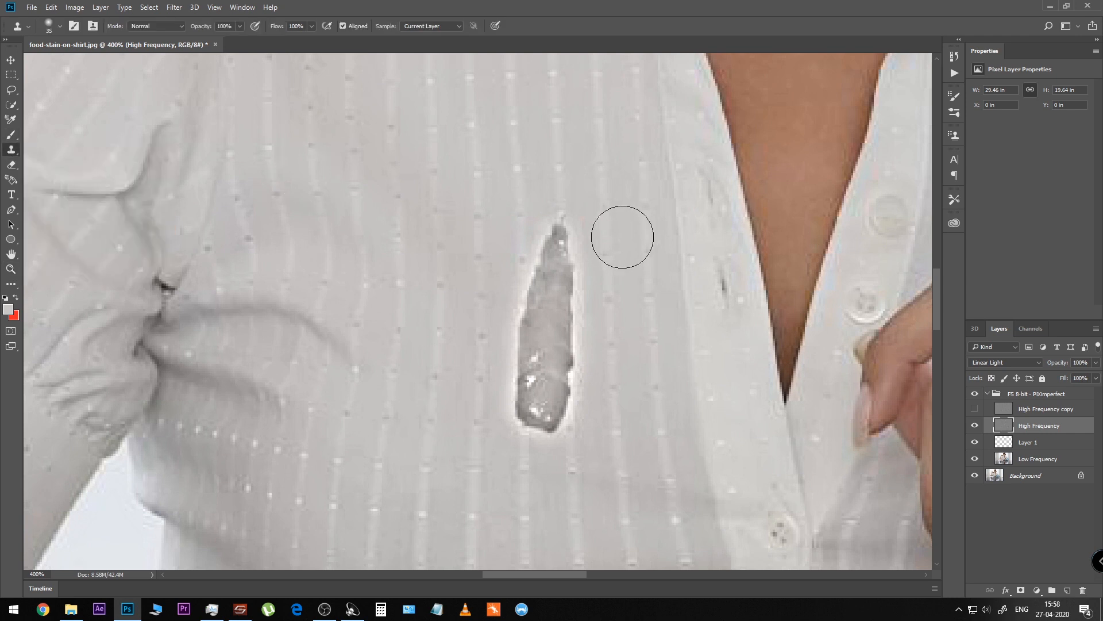
pyautogui.press('[')
pyautogui.press('[')
pyautogui.press('[')
# - Clone clean fabric texture over the stain's two long edges and its lower end on the High Frequency layer
pyautogui.keyDown('alt'); pyautogui.click(581, 199); pyautogui.keyUp('alt')
pyautogui.moveTo(581, 215)
pyautogui.mouseDown()
pyautogui.moveTo(566, 222)
pyautogui.moveTo(578, 321)
pyautogui.moveTo(553, 421)
pyautogui.mouseUp()
pyautogui.keyDown('alt'); pyautogui.click(579, 239); pyautogui.keyUp('alt')
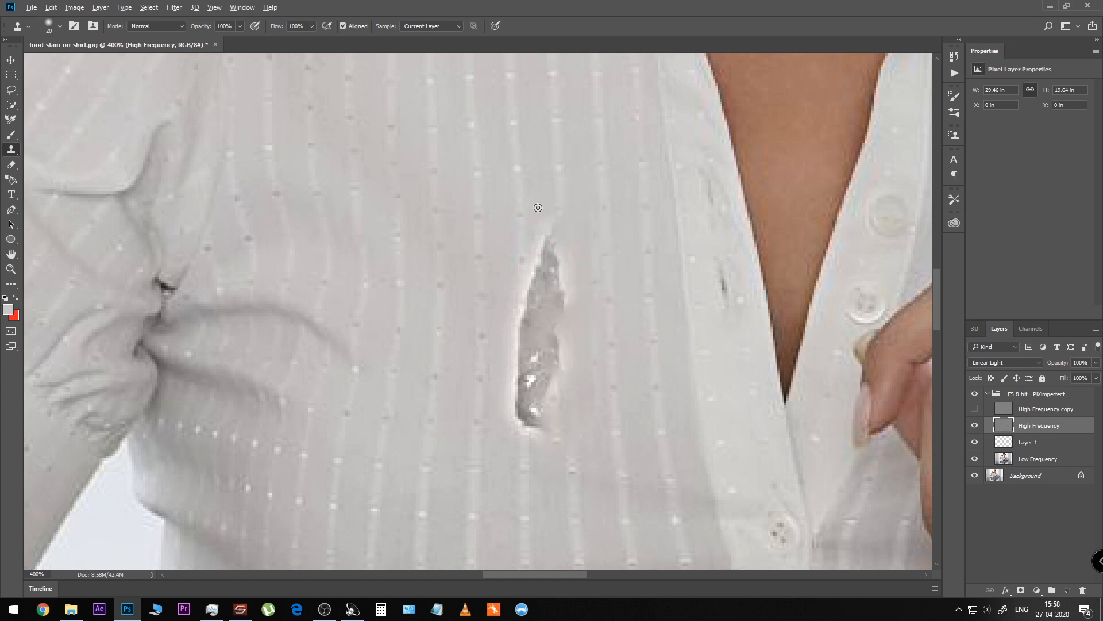
pyautogui.keyDown('alt'); pyautogui.click(538, 207); pyautogui.keyUp('alt')
pyautogui.moveTo(535, 240); pyautogui.dragTo(519, 422)
pyautogui.keyDown('alt'); pyautogui.click(505, 426); pyautogui.keyUp('alt')
pyautogui.click(546, 424)
# - Clone nearby fabric texture over the remaining middle and lower parts of the stain
pyautogui.keyDown('alt'); pyautogui.click(587, 353); pyautogui.keyUp('alt')
pyautogui.moveTo(554, 349); pyautogui.dragTo(547, 384)
pyautogui.keyDown('alt'); pyautogui.click(585, 233); pyautogui.keyUp('alt')
pyautogui.moveTo(560, 266)
pyautogui.mouseDown()
pyautogui.moveTo(567, 318)
pyautogui.moveTo(532, 375)
pyautogui.mouseUp()
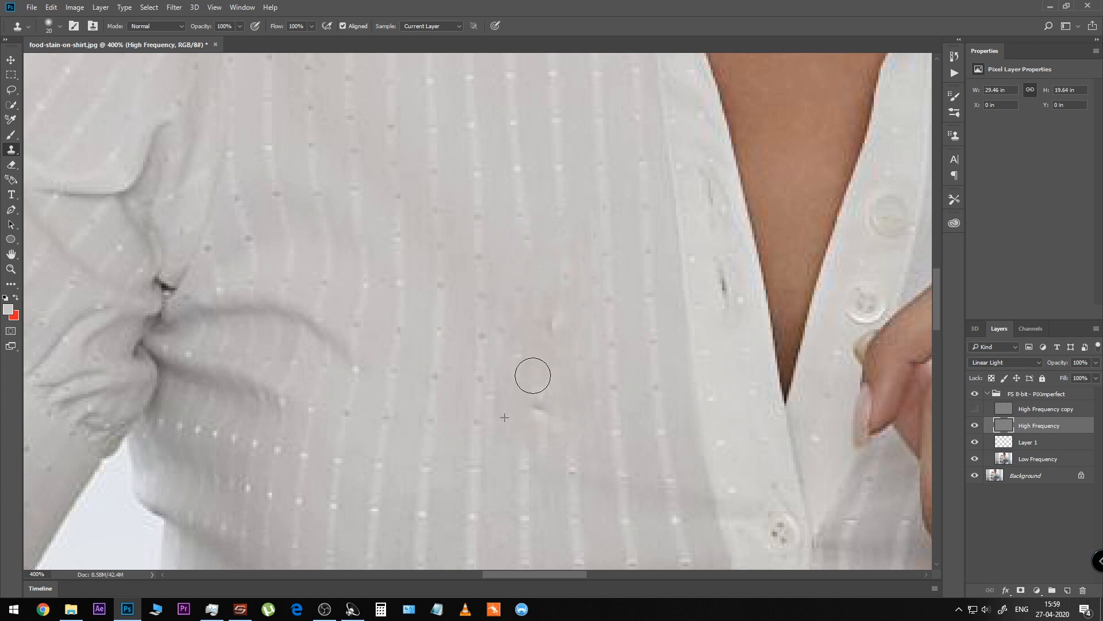
pyautogui.keyDown('alt'); pyautogui.click(568, 458); pyautogui.keyUp('alt')
pyautogui.moveTo(556, 424); pyautogui.dragTo(553, 402)
# - Resample the shirt's stripe pattern and clone it over the leftover marks where the stain was
pyautogui.scroll(1, 680, 326)
pyautogui.scroll(-1, 681, 326)
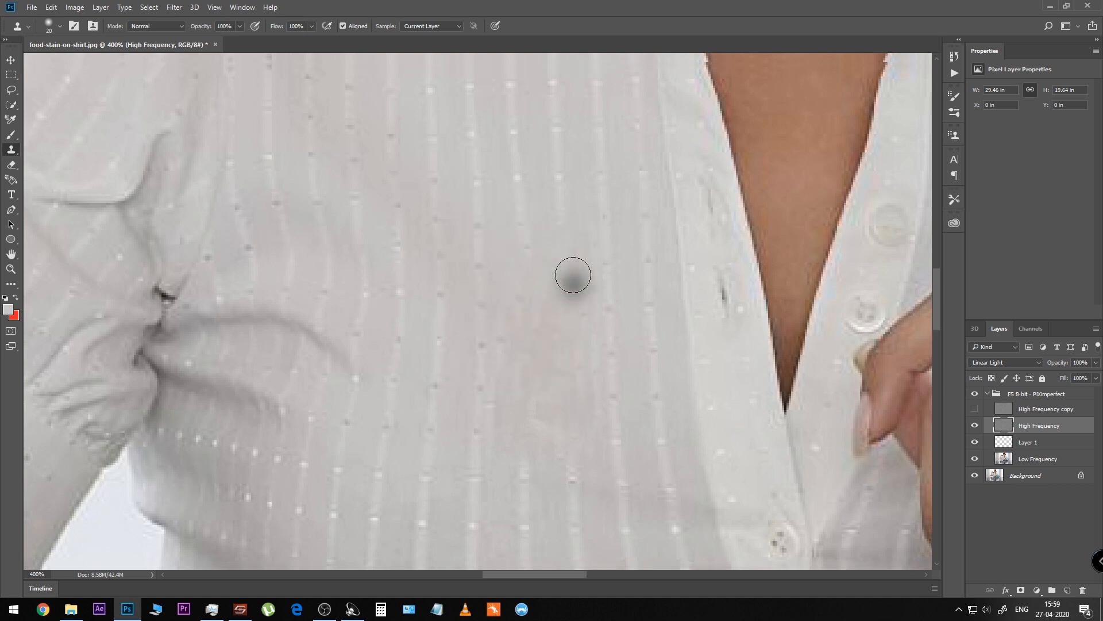
pyautogui.scroll(-1, 566, 270)
pyautogui.moveTo(533, 123); pyautogui.dragTo(531, 151)
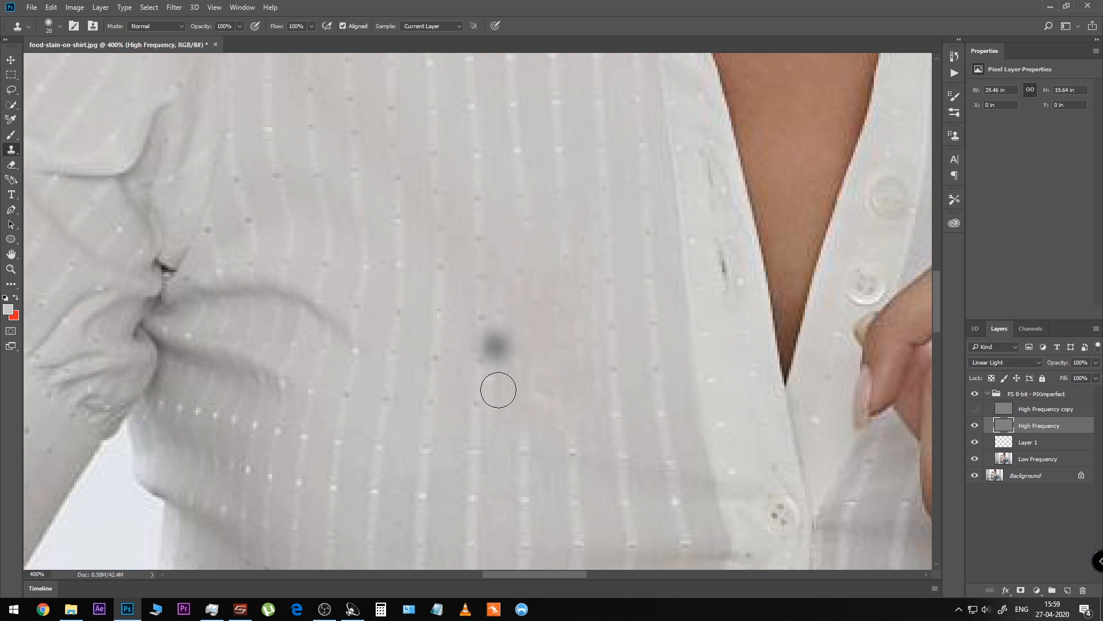
pyautogui.scroll(1, 530, 212)
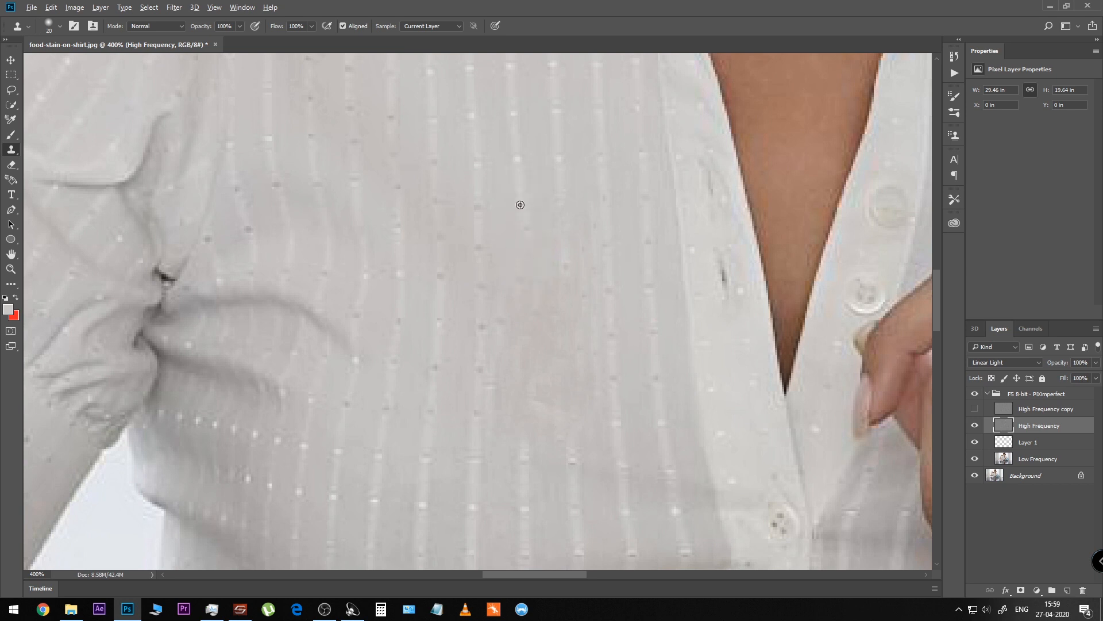
pyautogui.keyDown('alt'); pyautogui.click(520, 187); pyautogui.keyUp('alt')
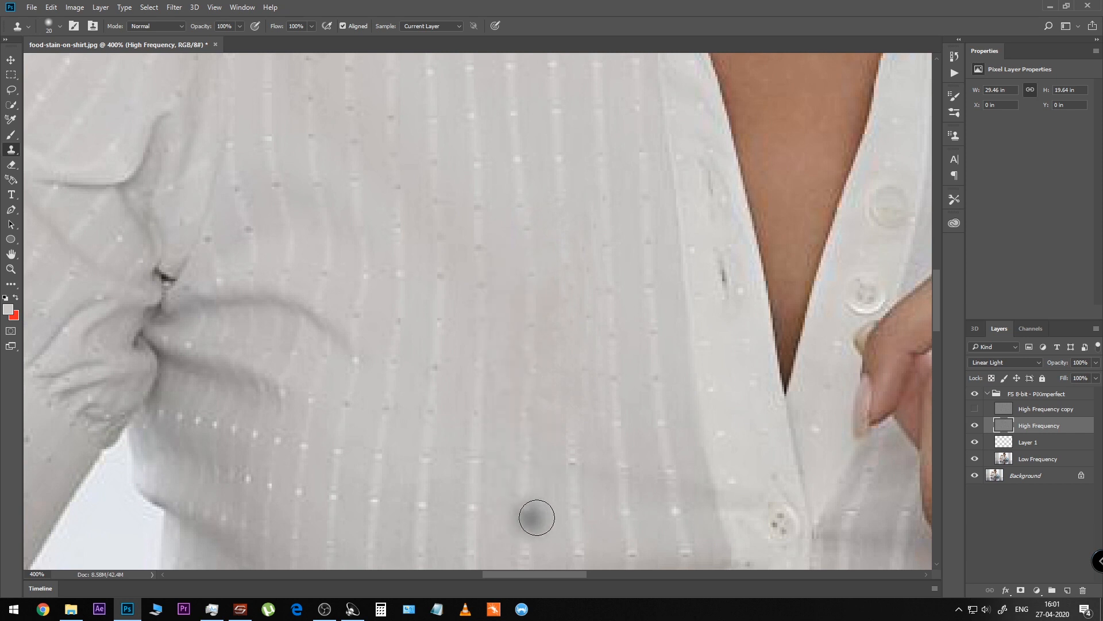
# - Resample clean stripe texture below the former stain and clone it upward over the faint remaining marks on the High Frequency layer
pyautogui.keyDown('alt'); pyautogui.click(547, 237); pyautogui.keyUp('alt')
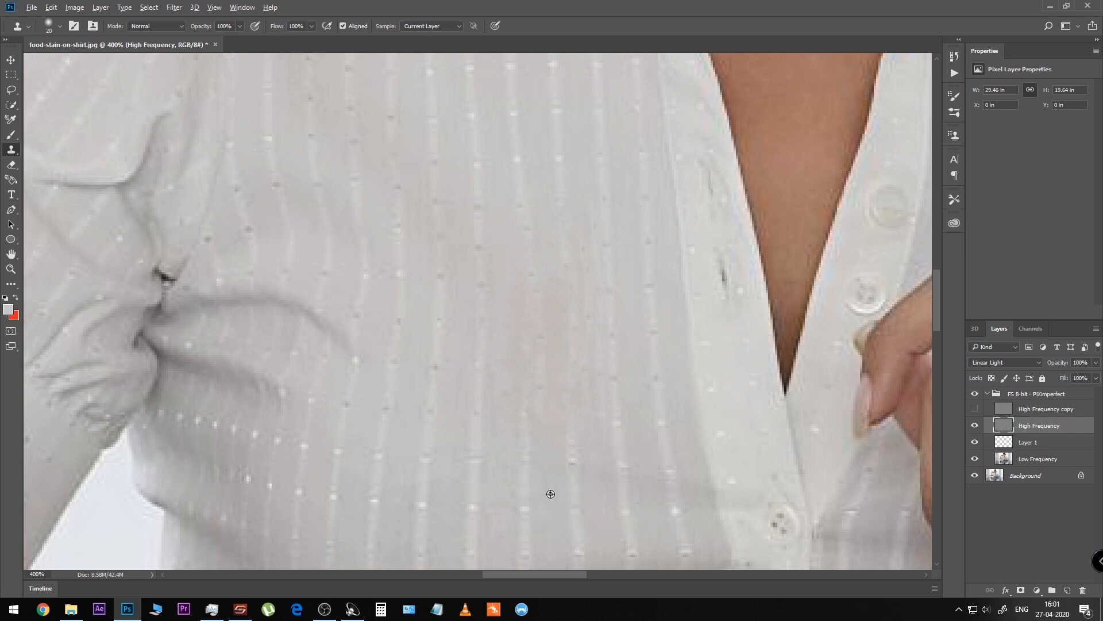
pyautogui.keyDown('alt'); pyautogui.click(548, 476); pyautogui.keyUp('alt')
pyautogui.moveTo(551, 439); pyautogui.dragTo(547, 335)
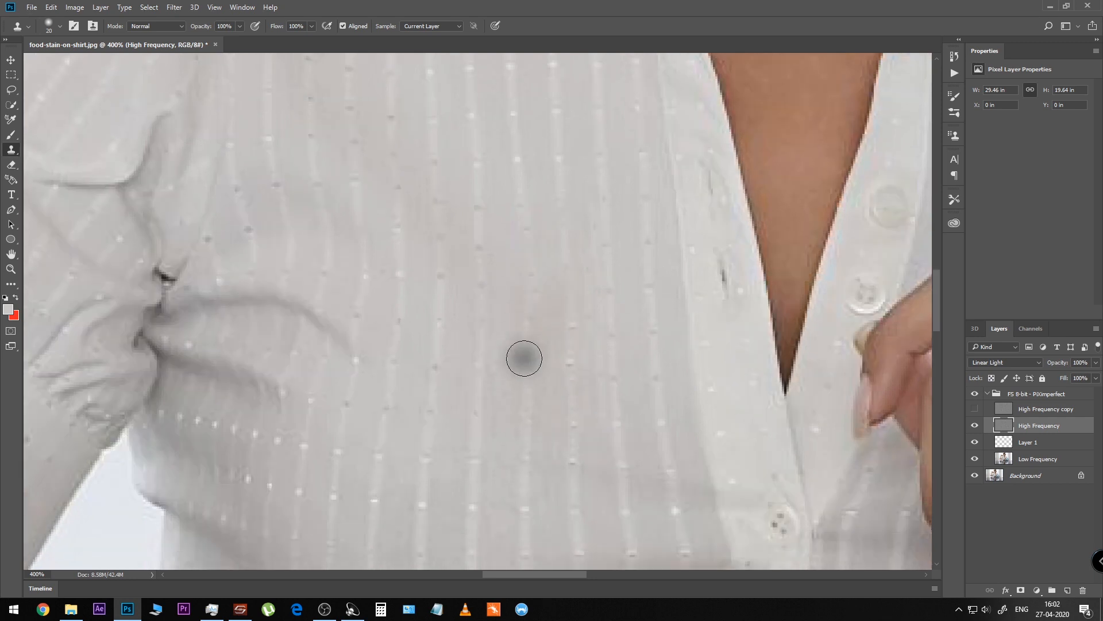
pyautogui.scroll(-3, 564, 397)
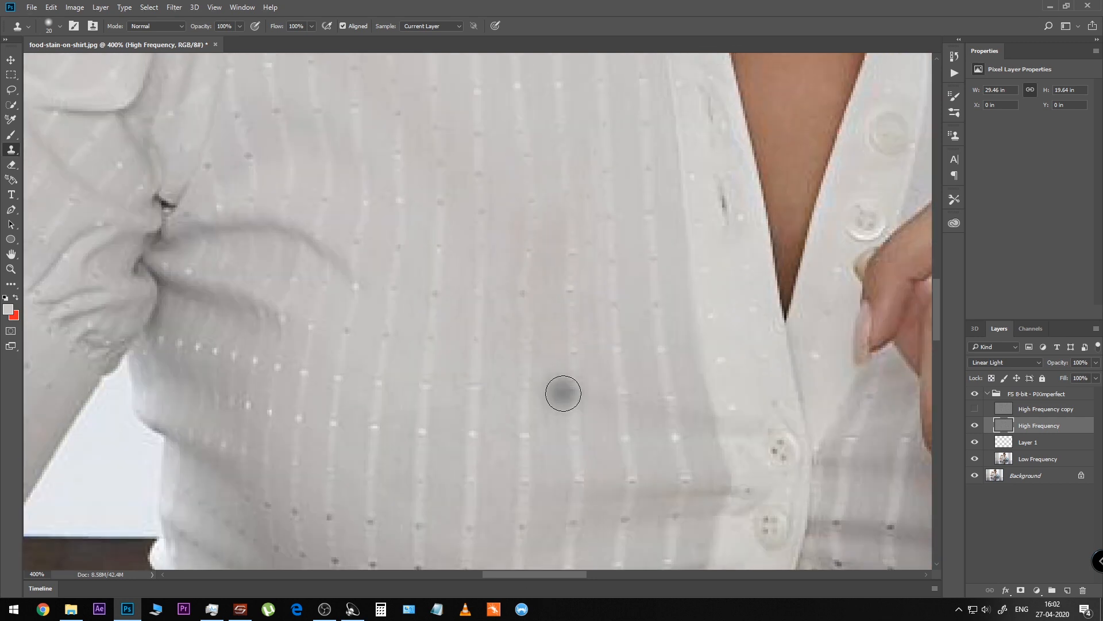
pyautogui.scroll(2, 564, 397)
# - Fit the whole photo in view and compare it with and without the FS 8-bit - PiXimperfect group
pyautogui.click(14, 269)
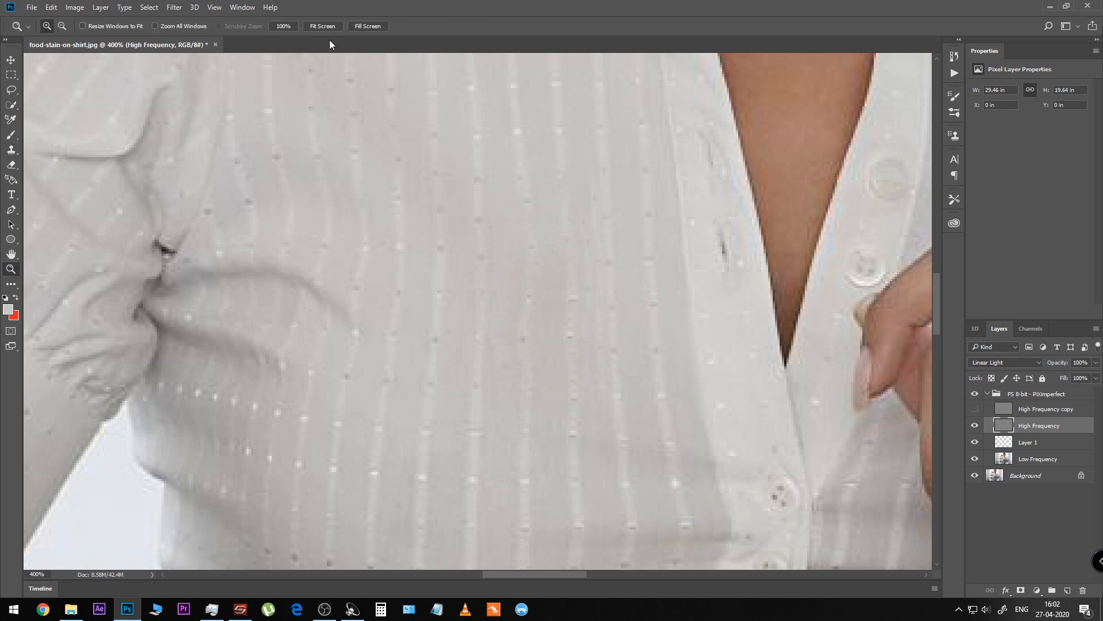
pyautogui.click(316, 30)
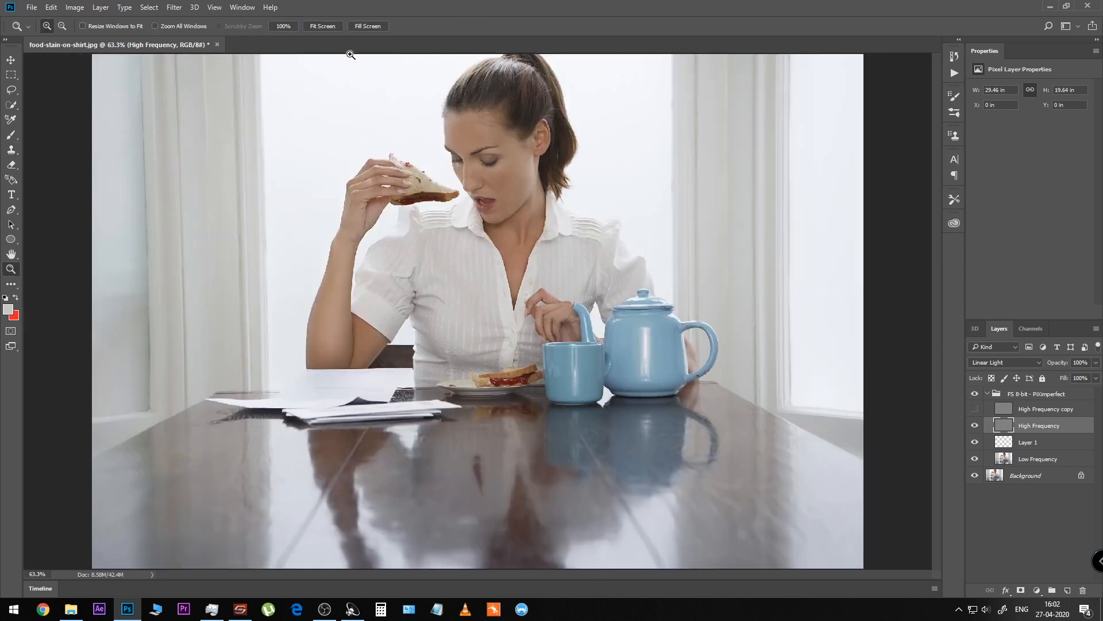
pyautogui.click(975, 394)
pyautogui.click(976, 394)
# - Compare the shirt close up with the frequency separation group hidden and shown, and inspect the retouched fabric at 300%
pyautogui.click(494, 310)
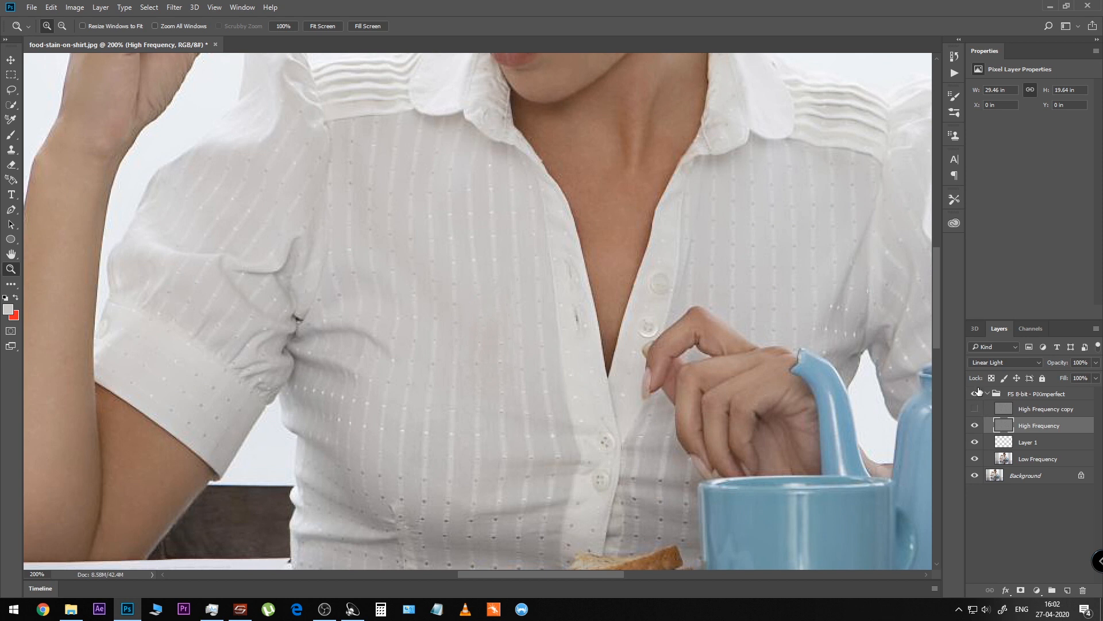
pyautogui.click(975, 393)
pyautogui.click(975, 394)
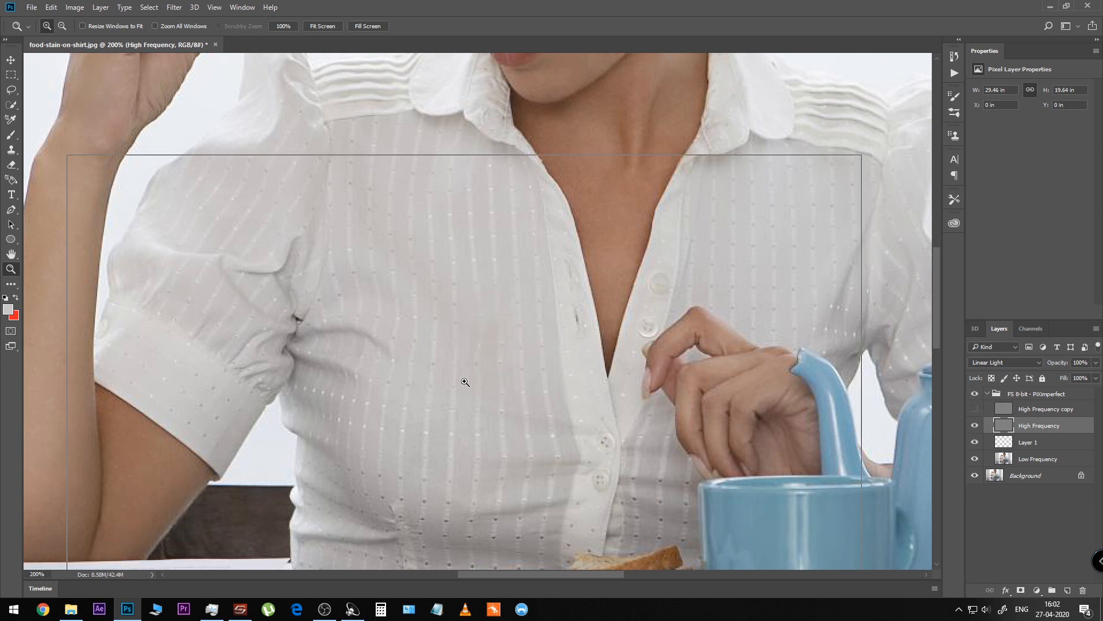
pyautogui.click(465, 381)
pyautogui.scroll(1, 474, 380)
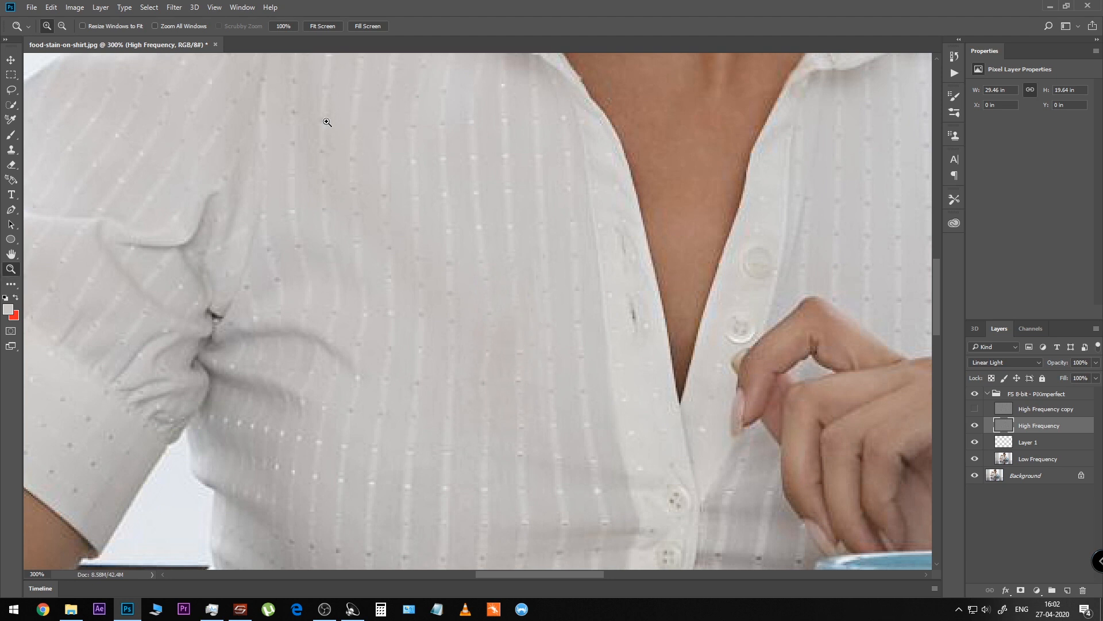
# - Toggle the frequency separation group repeatedly to compare before and after on the full photo, and deselect all layers
pyautogui.click(316, 27)
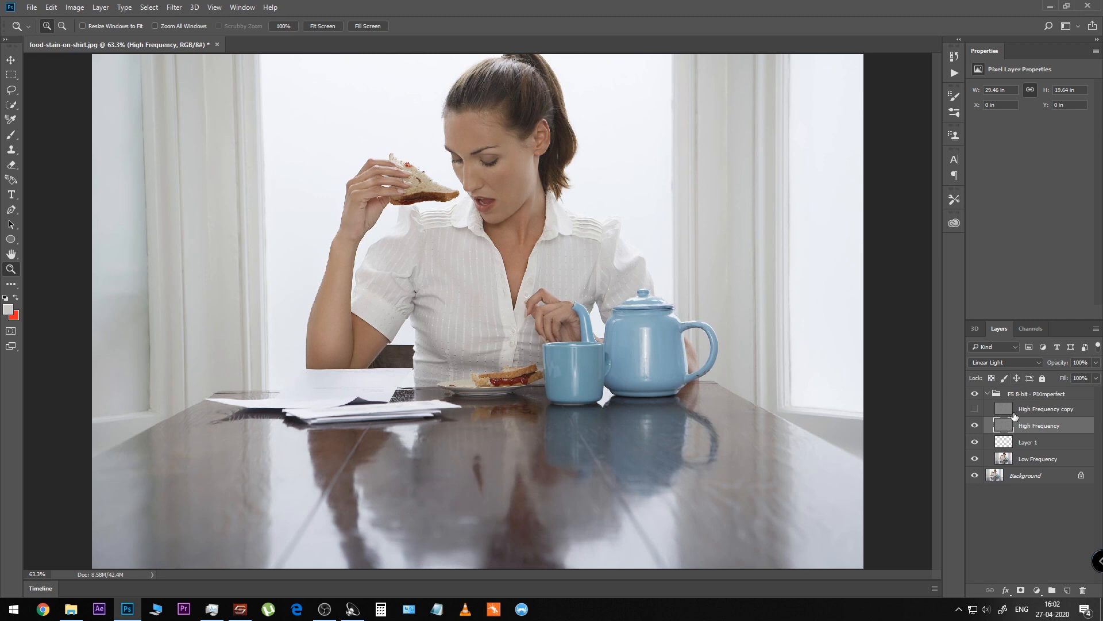
pyautogui.click(975, 397)
pyautogui.click(975, 397)
pyautogui.click(975, 395)
pyautogui.click(976, 395)
pyautogui.click(976, 396)
pyautogui.click(976, 395)
pyautogui.click(976, 395)
pyautogui.click(975, 396)
pyautogui.click(1027, 547)
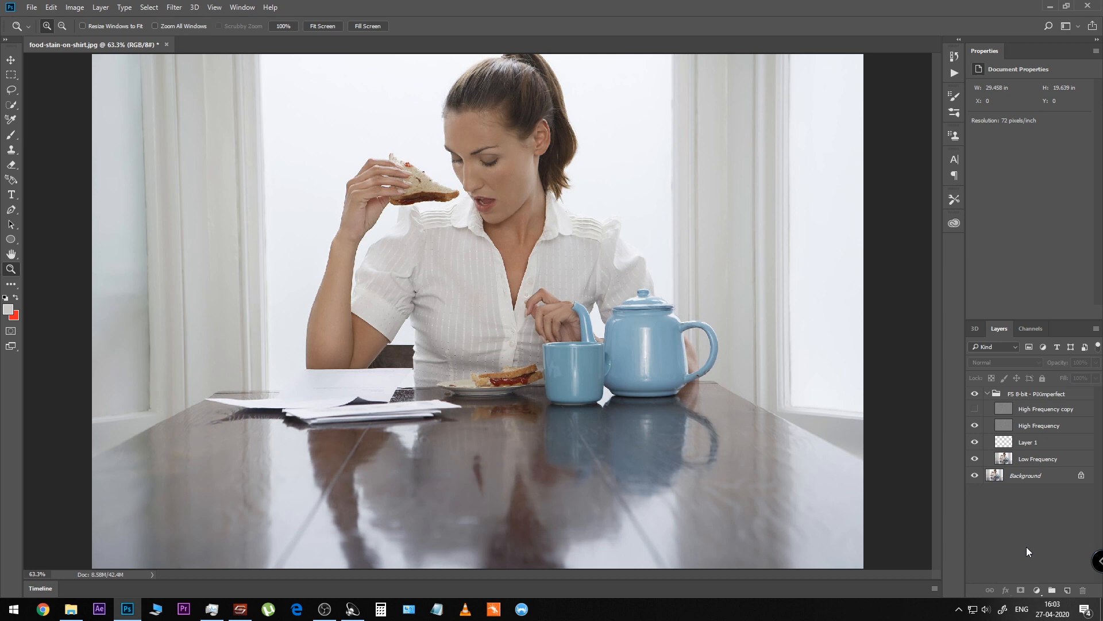
# - Check the full photo against the original once more and examine the retouched shirt front at 200%
pyautogui.click(975, 393)
pyautogui.click(975, 393)
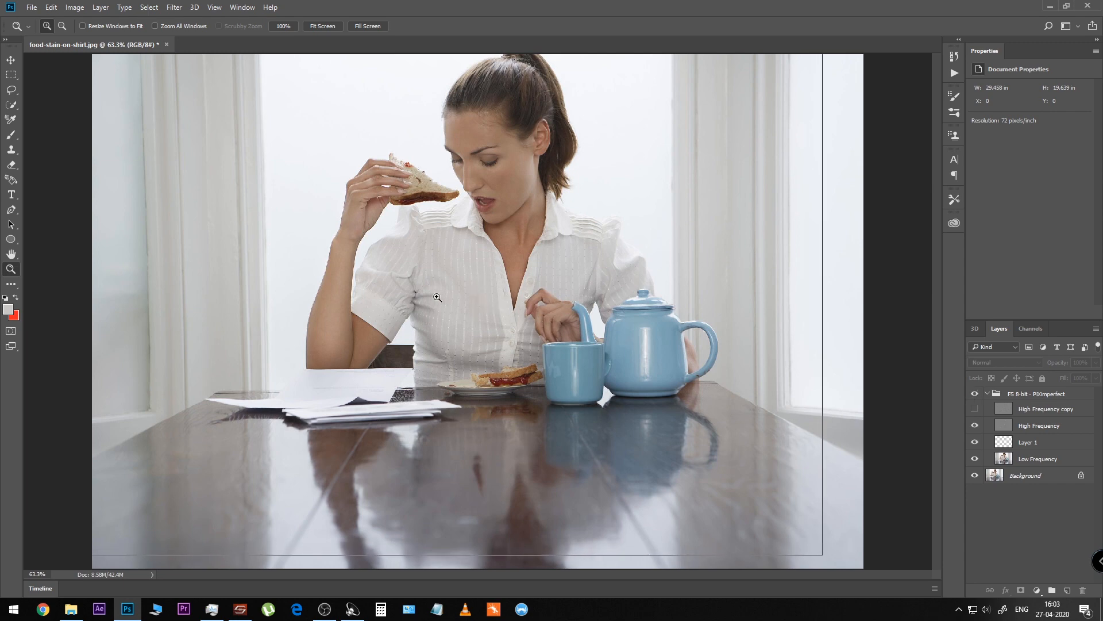
pyautogui.click(449, 292)
pyautogui.click(450, 292)
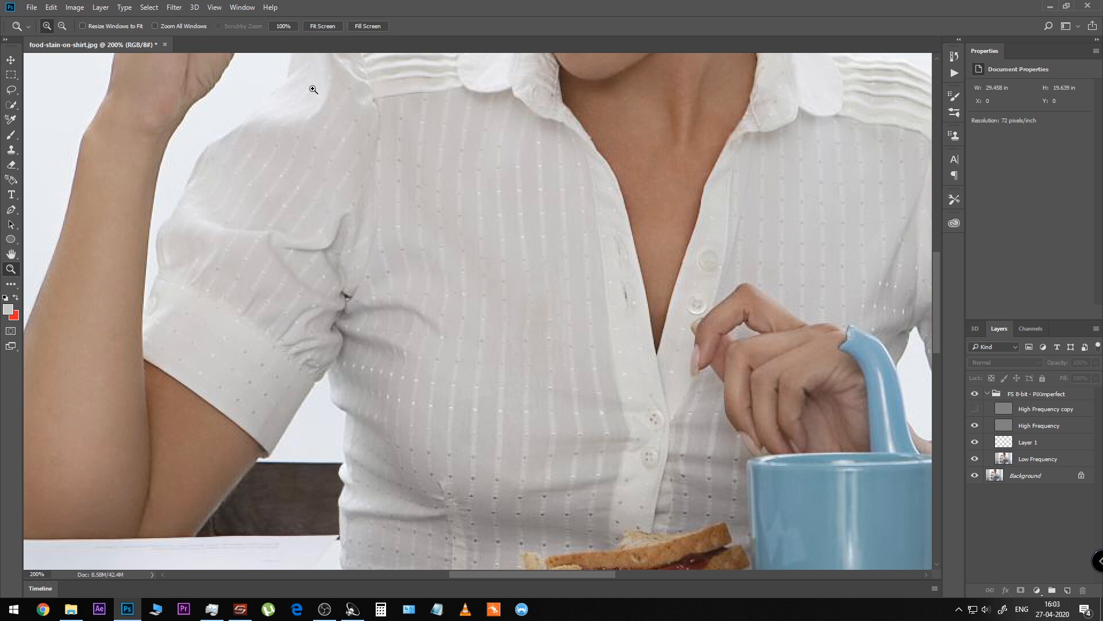
pyautogui.click(321, 24)
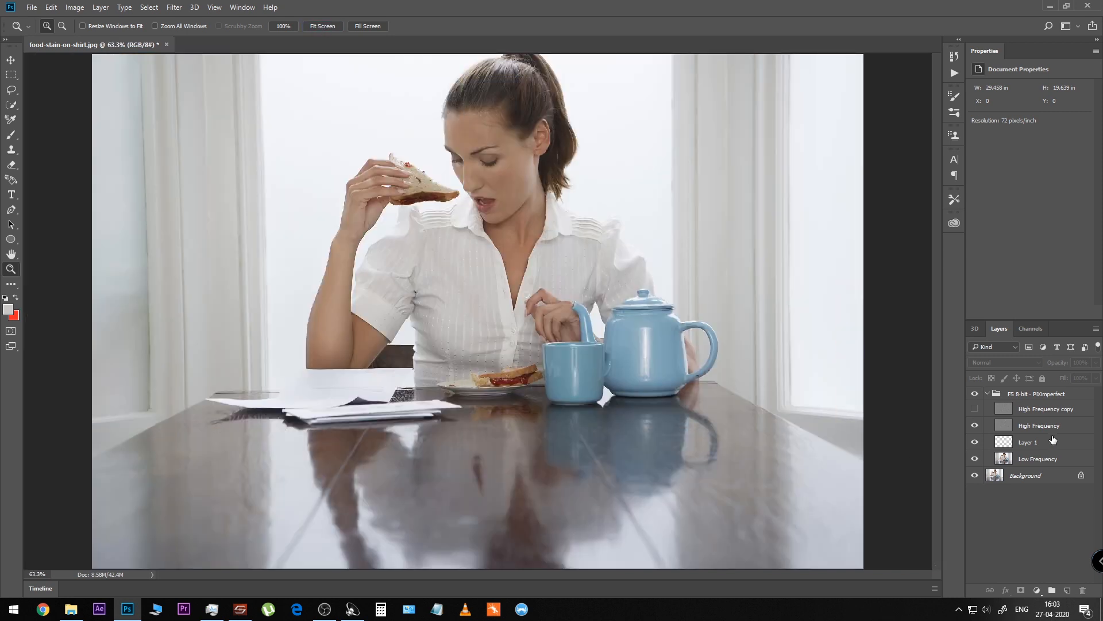
# - Hide and show the FS 8-bit - PiXimperfect group for a final before-and-after comparison, leaving the group visible
pyautogui.click(977, 394)
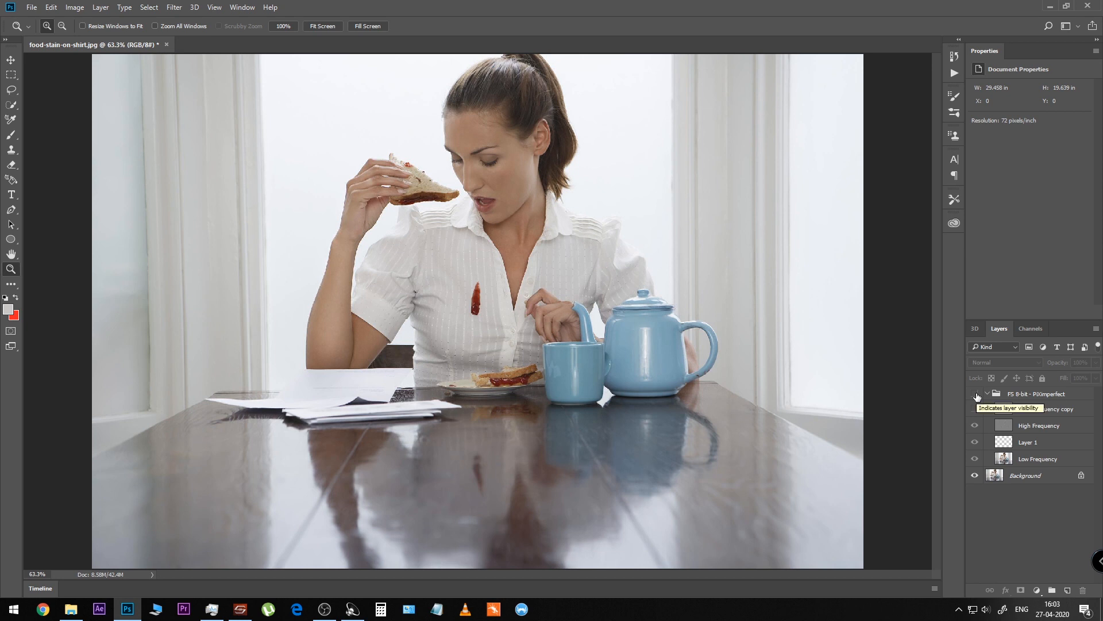
pyautogui.click(977, 396)
pyautogui.click(977, 396)
pyautogui.click(976, 396)
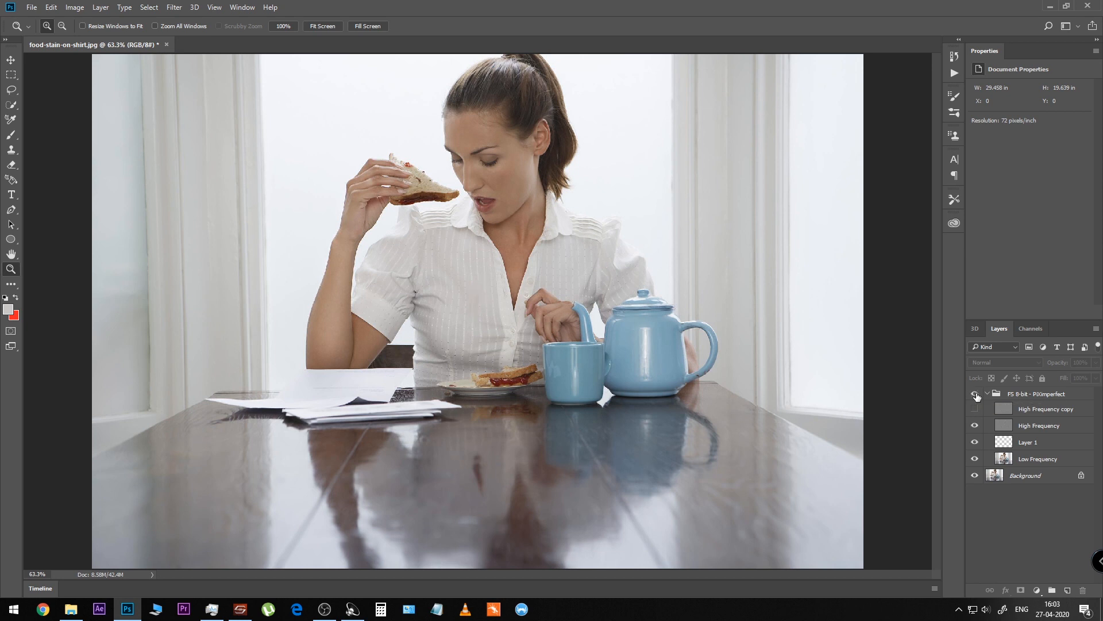